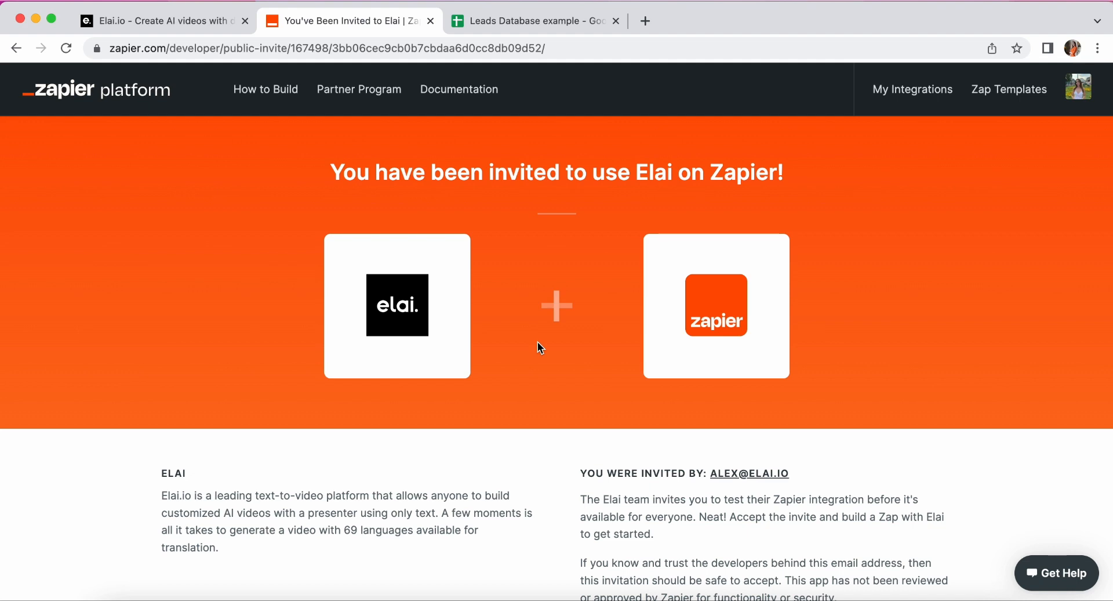
Examine the NAME and COMPANY columns in the Leads Database example spreadsheet
left_click(561, 21)
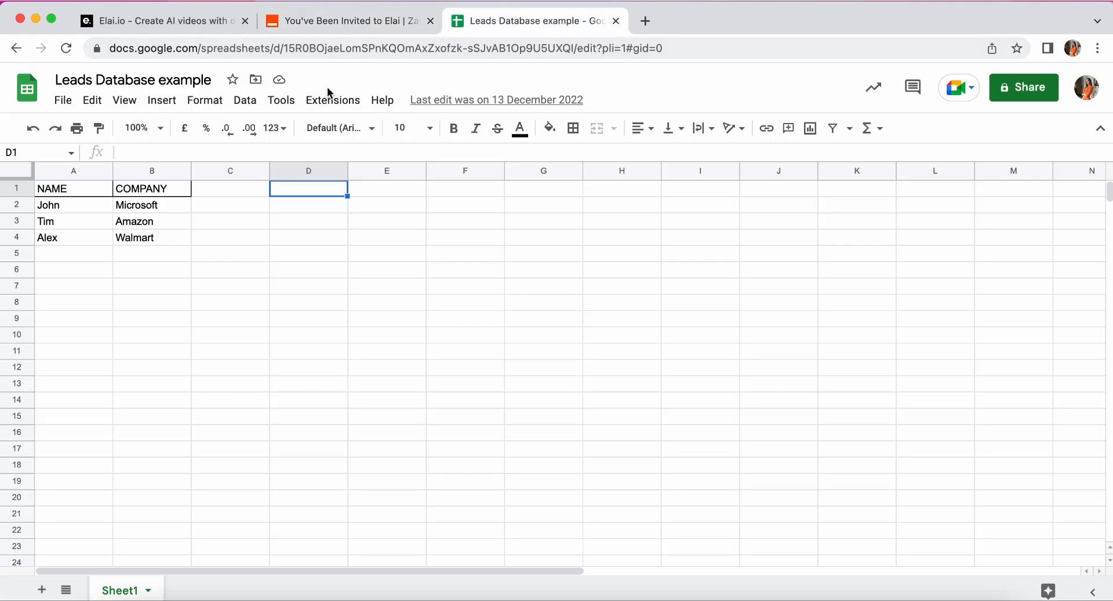
left_click(76, 189)
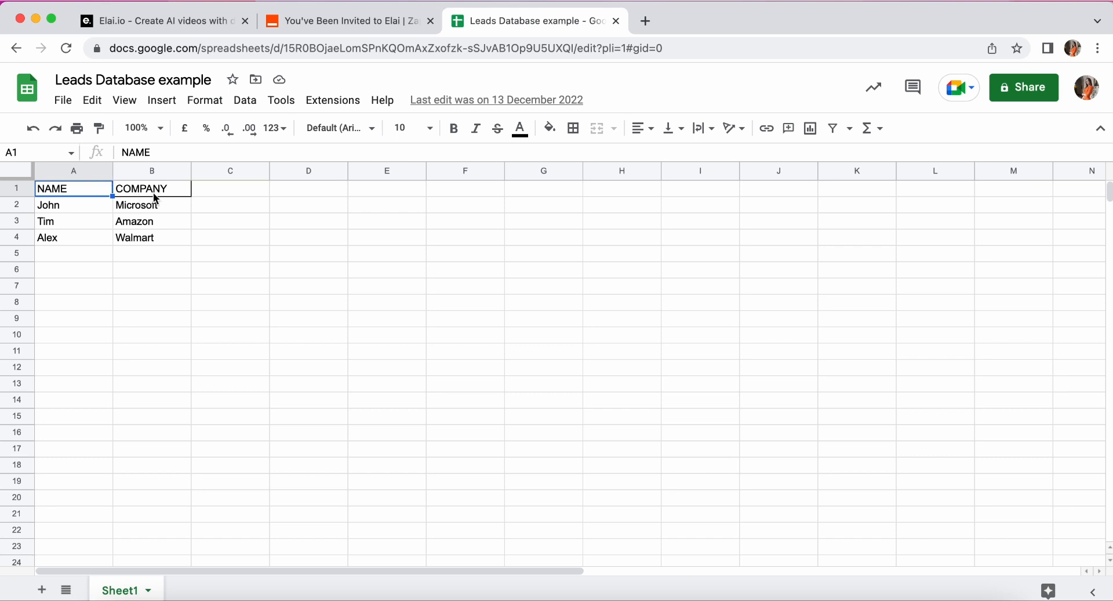
left_click(208, 192)
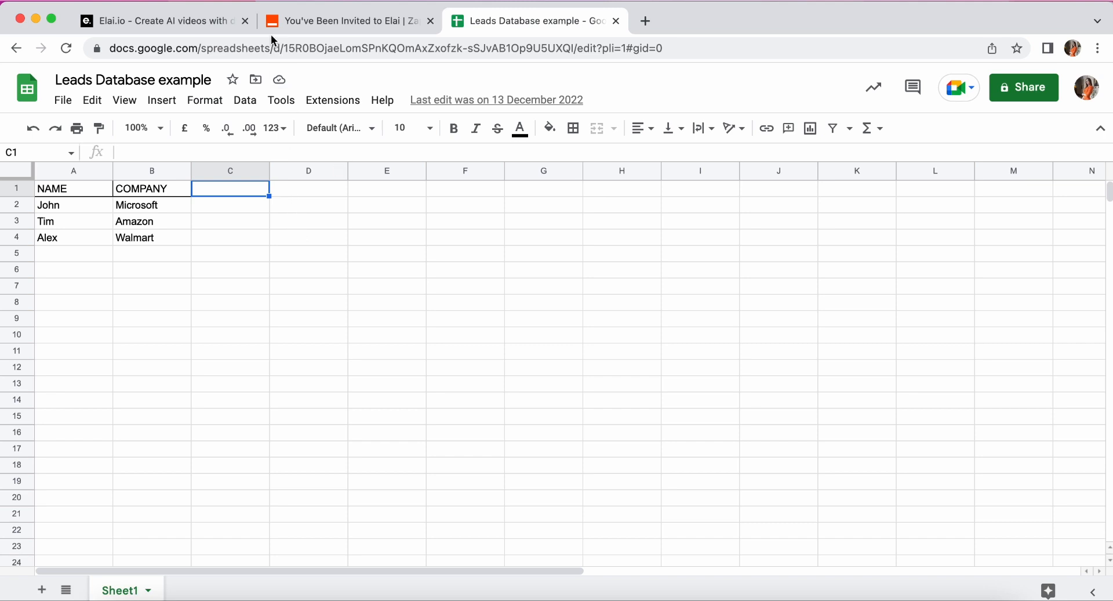
Switch to Elai, open the Personalized video example draft, and examine the name and company variables in its speech text
left_click(208, 22)
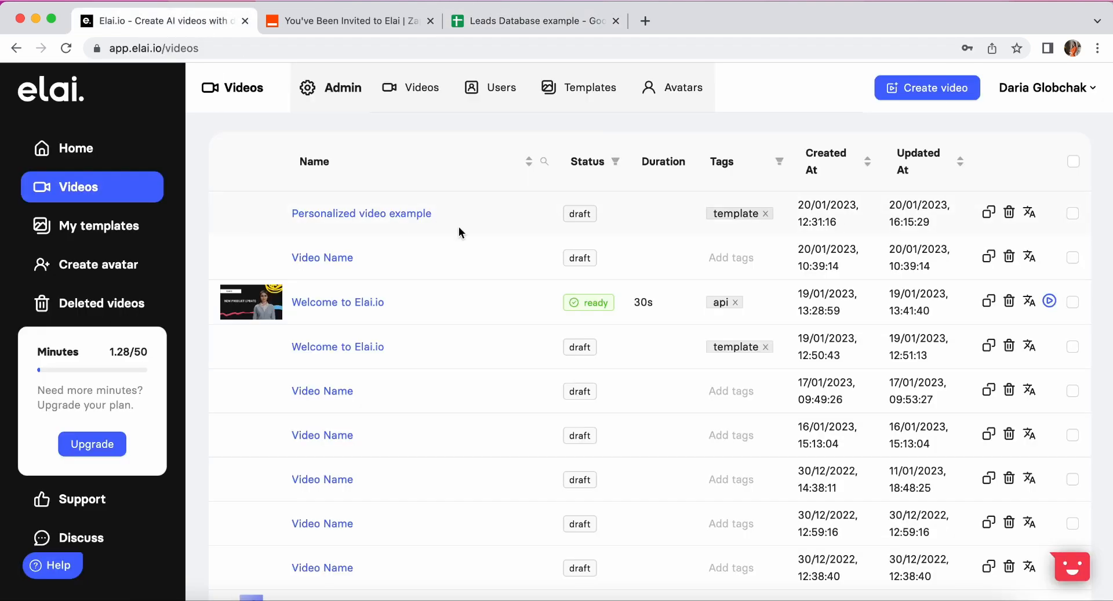
left_click(393, 221)
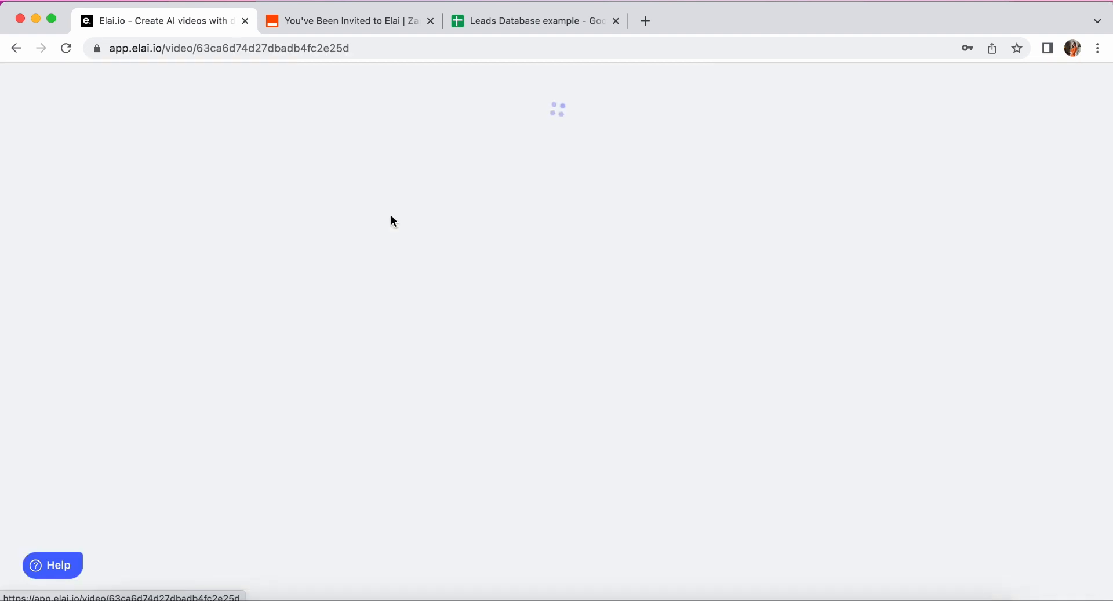
scroll(567, 393, "down", 1)
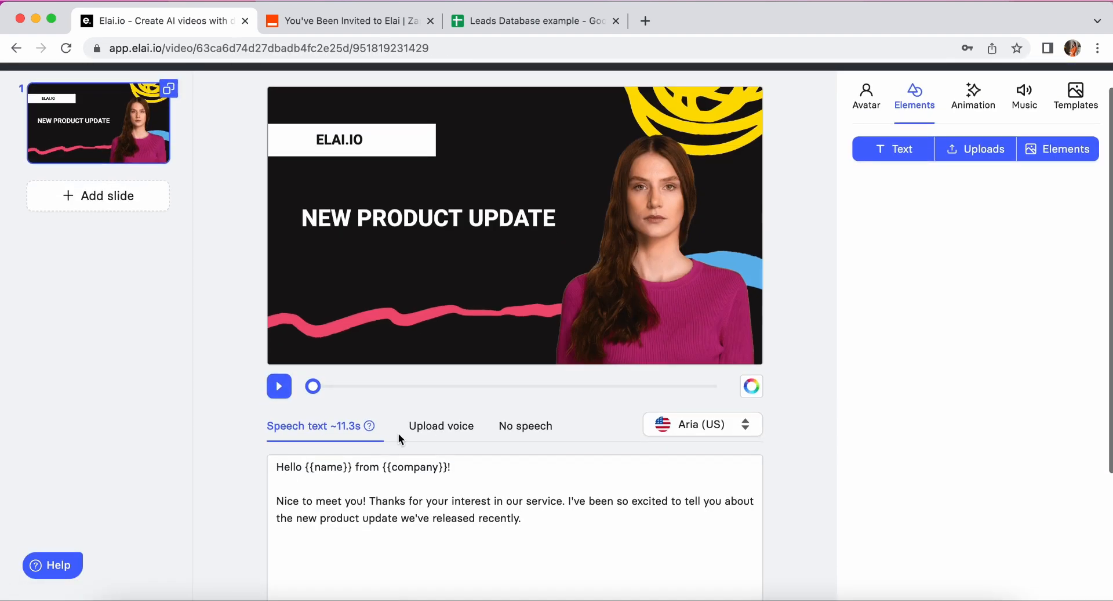
left_click(328, 483)
double_click(328, 467)
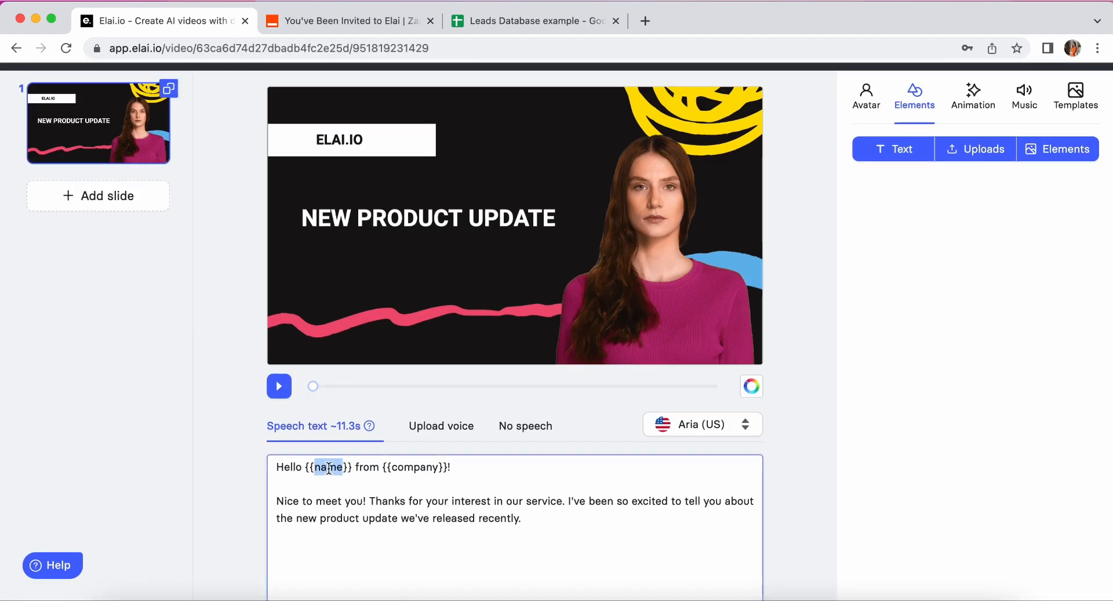
double_click(411, 467)
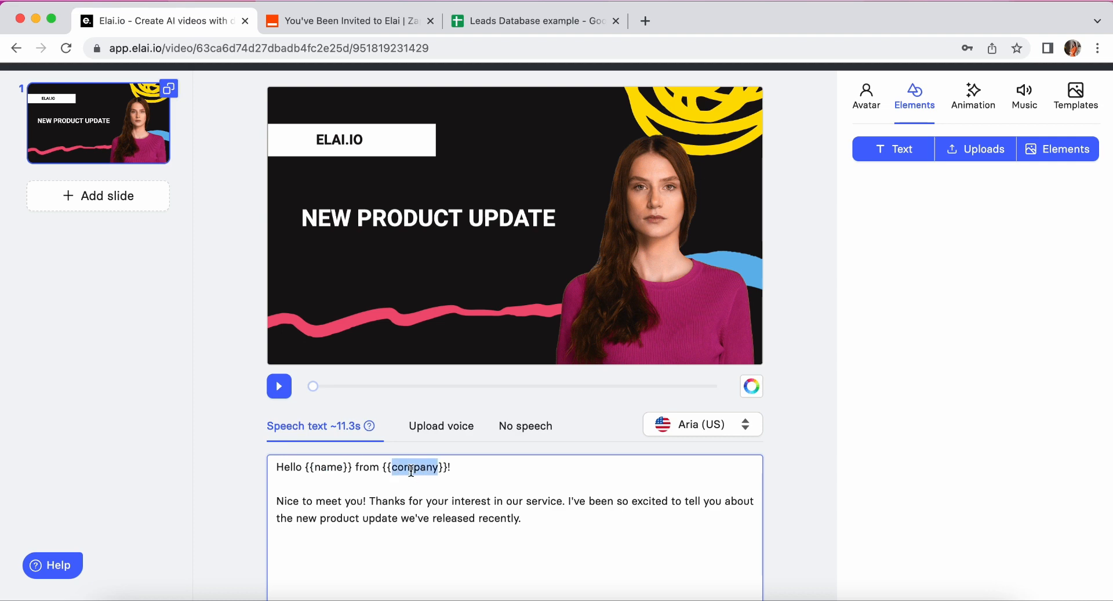
Compare the video's variables with the NAME and COMPANY headers in the Leads Database example spreadsheet
left_click(532, 22)
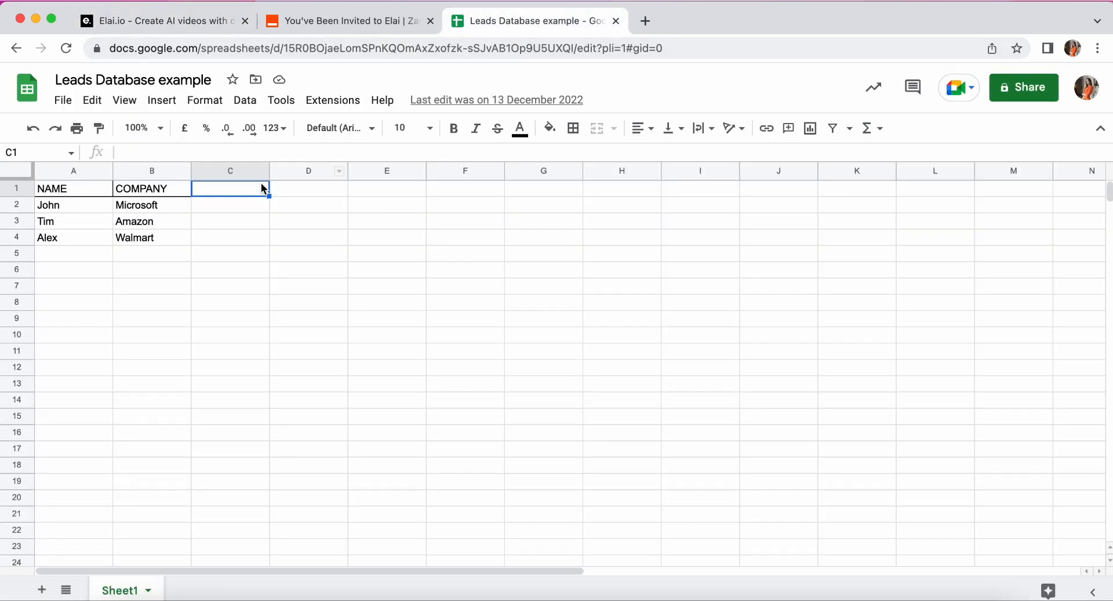
left_click(81, 191)
left_click(142, 193)
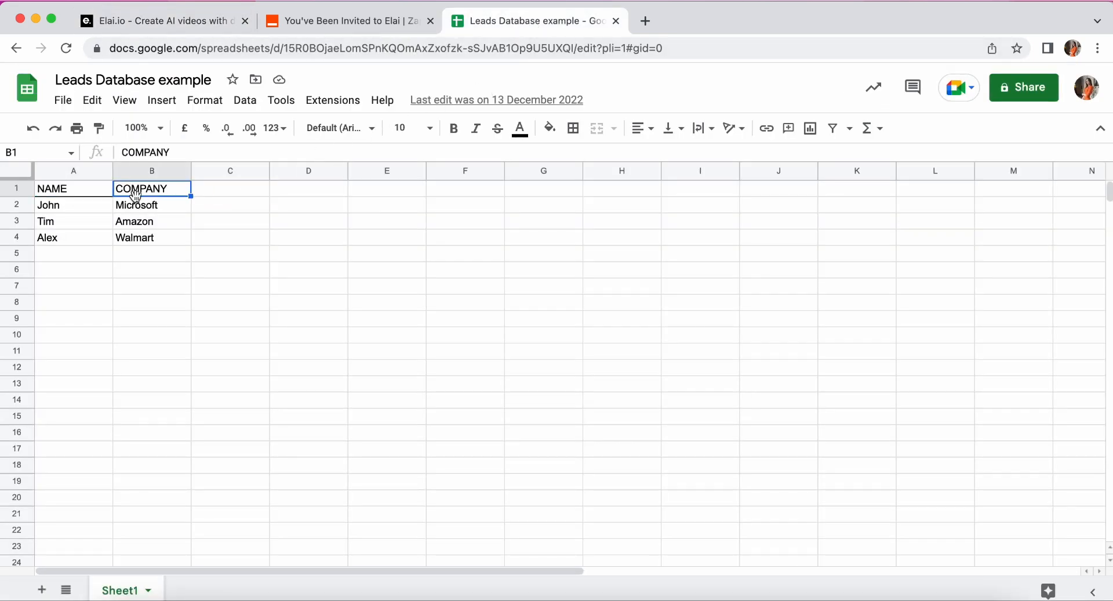
left_click(197, 26)
Switch to Zapier, accept the invite to use Elai, and create a new Zap
left_click(351, 13)
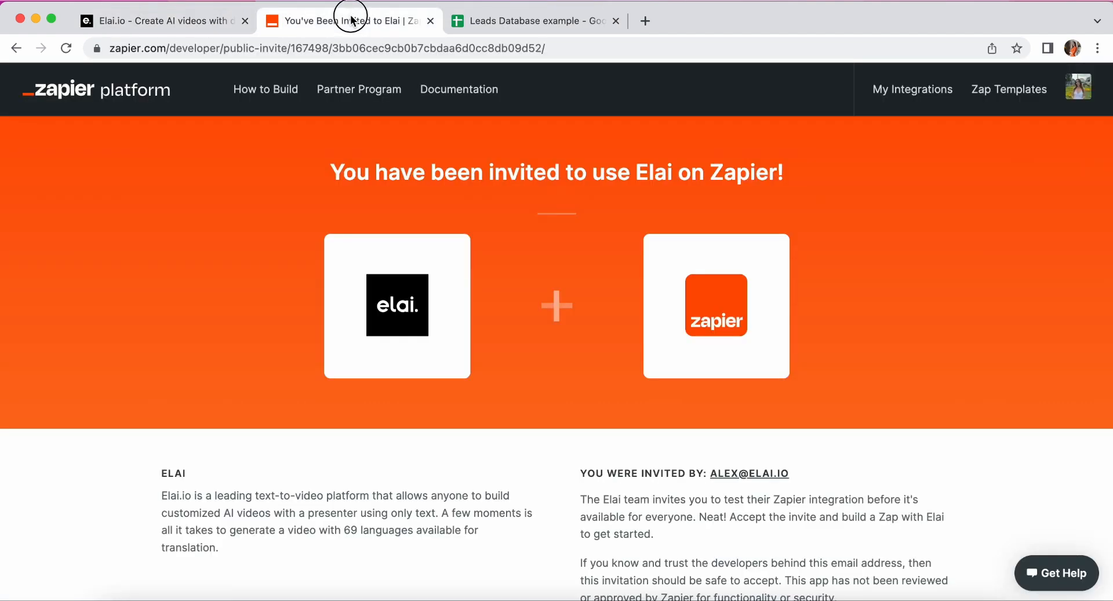
scroll(469, 365, "down", 5)
scroll(471, 368, "down", 1)
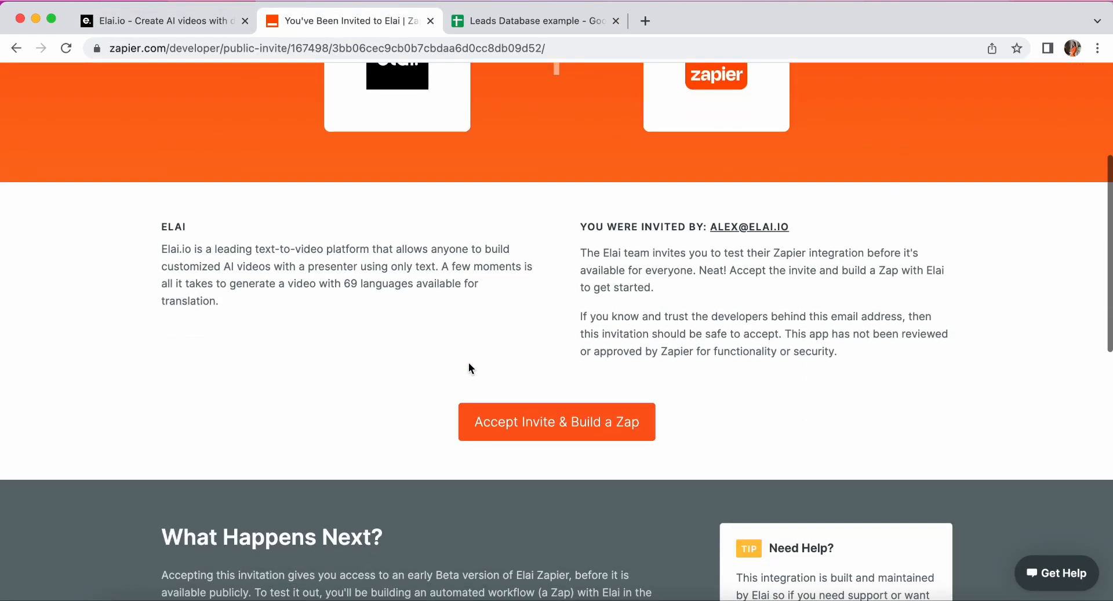
left_click(592, 429)
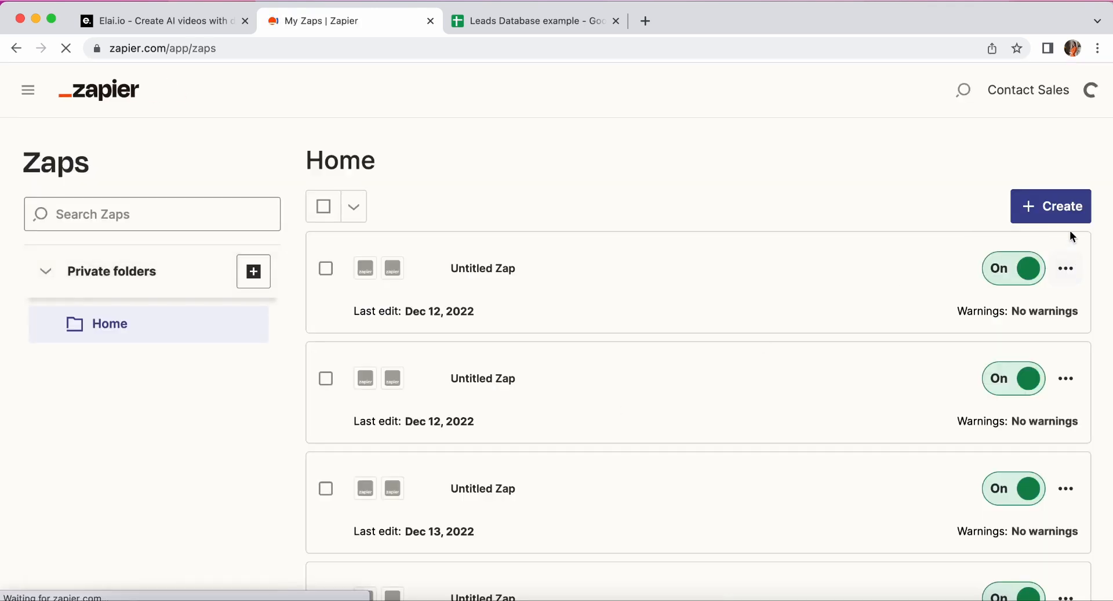
left_click(1068, 214)
left_click(1024, 263)
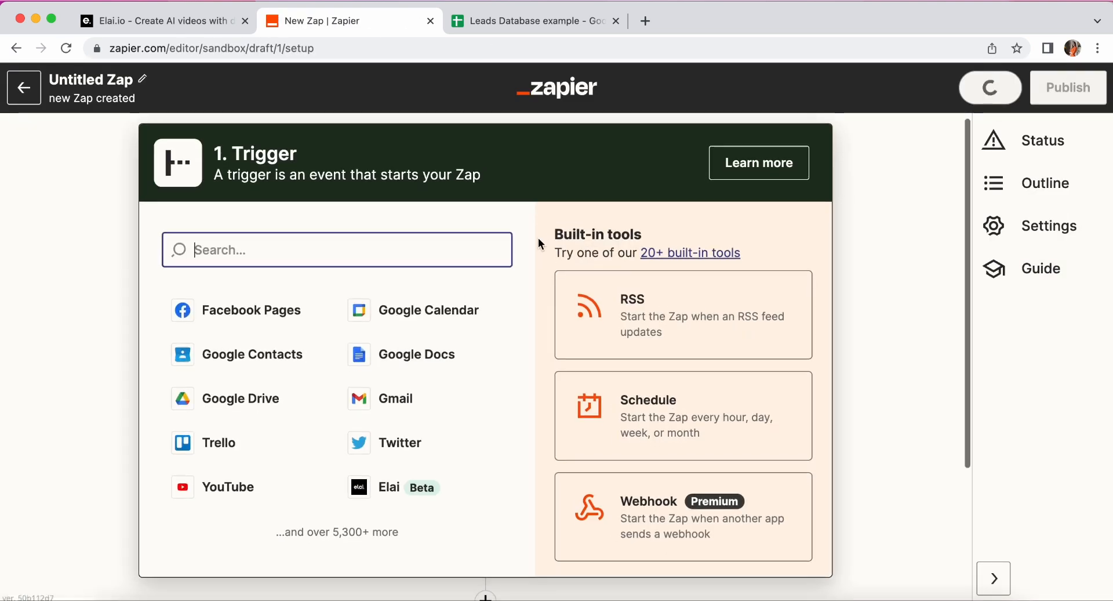
Set the Zap's trigger app to Google Sheets with the New Spreadsheet Row event
type("Goog")
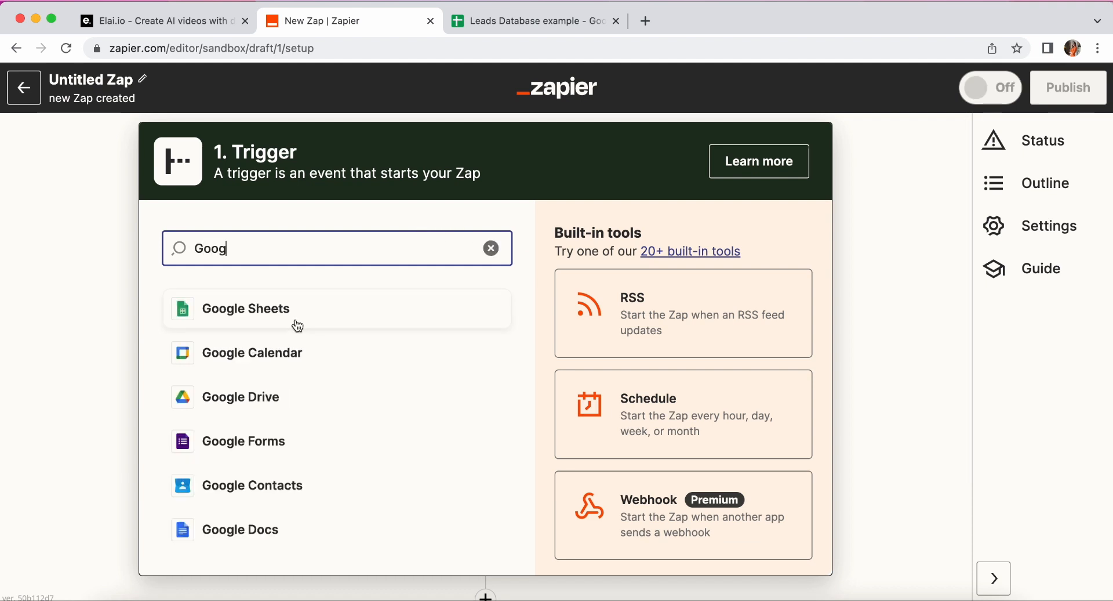
left_click(297, 326)
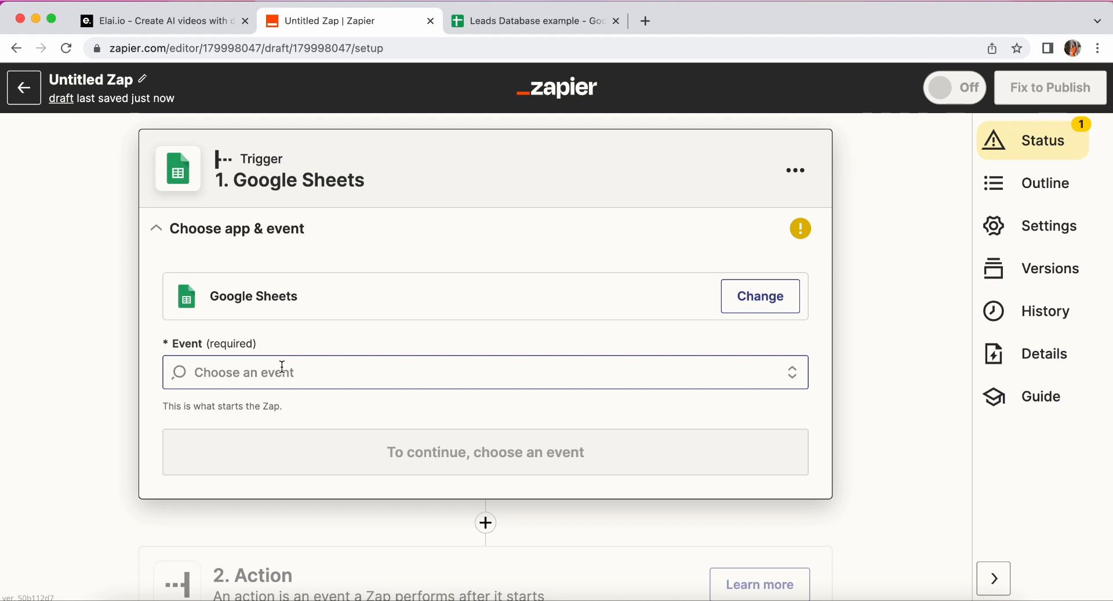
left_click(283, 366)
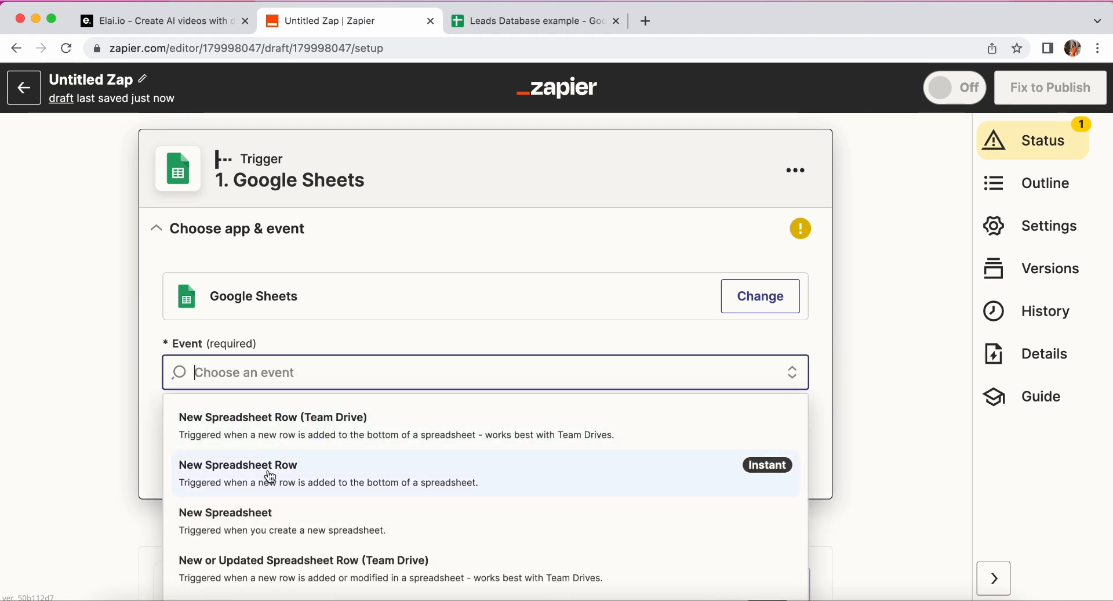
left_click(290, 483)
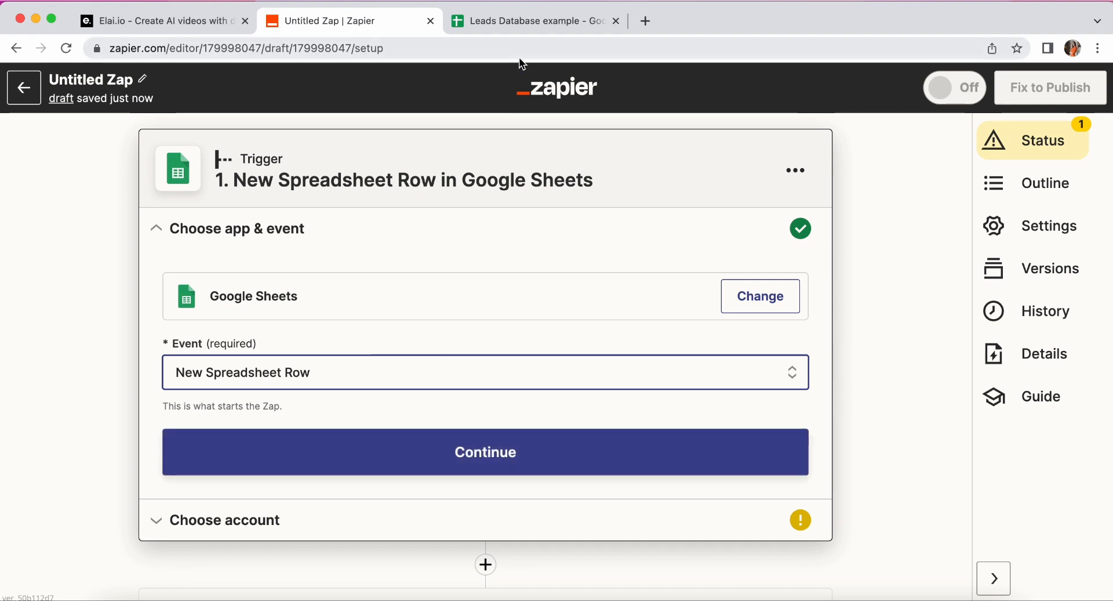
Review the leads spreadsheet and the personalized video draft, and return to Elai's video list
left_click(520, 23)
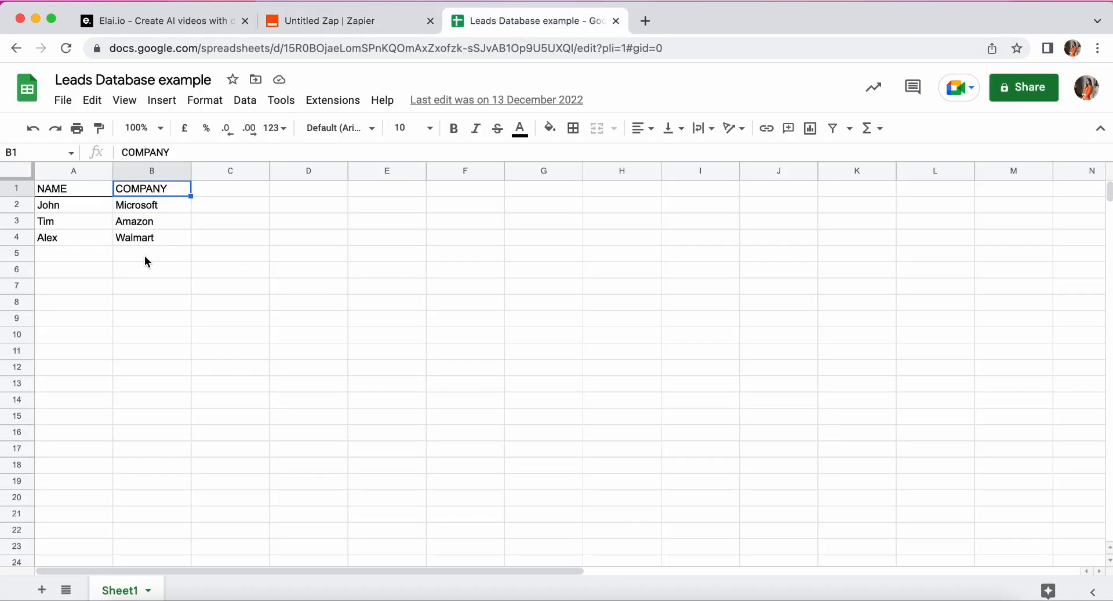
left_click(196, 19)
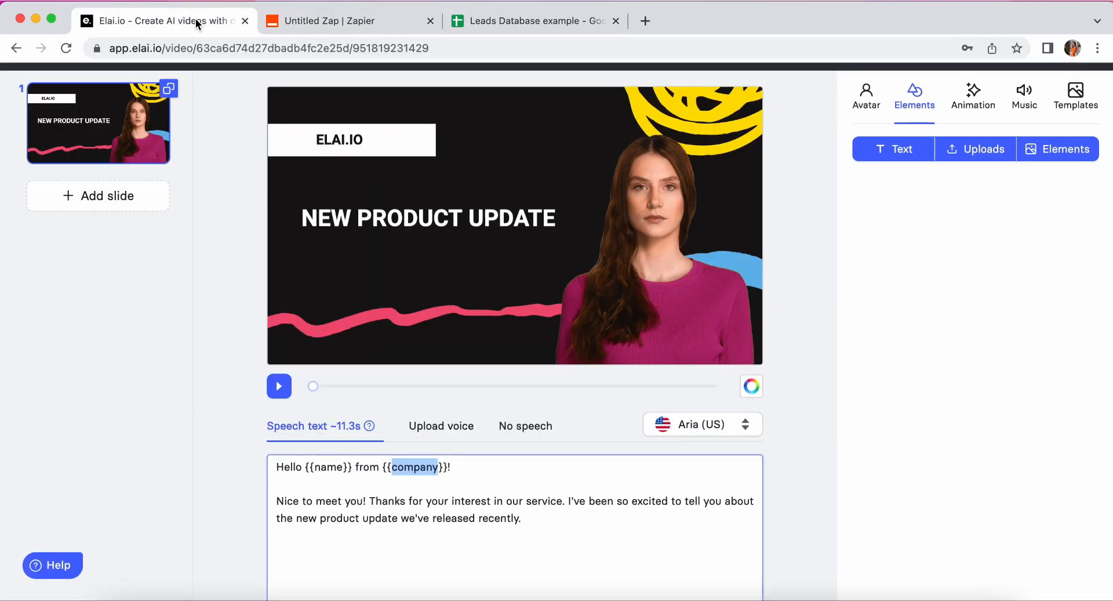
scroll(205, 151, "up", 1)
left_click(25, 87)
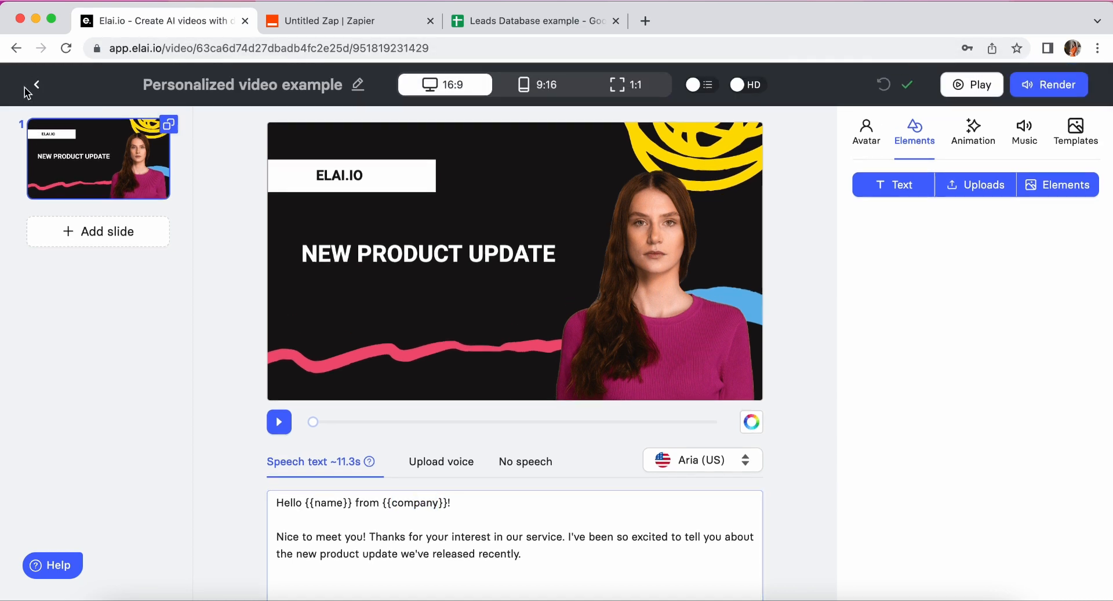
left_click(38, 92)
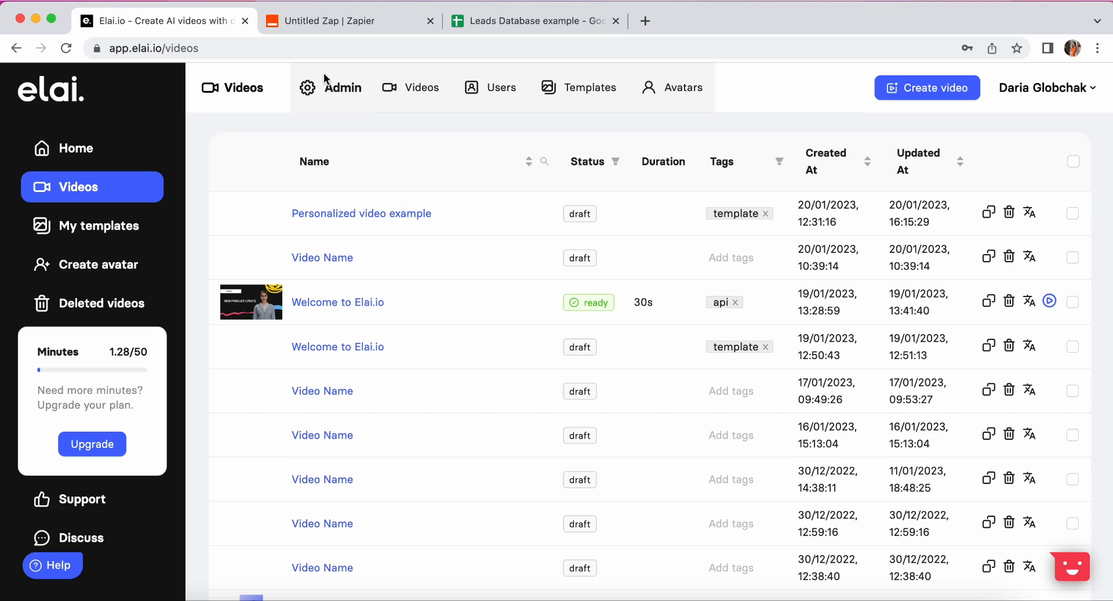
Switch back to the Zap, confirm the New Spreadsheet Row event, and select the connected Google Sheets account
left_click(324, 23)
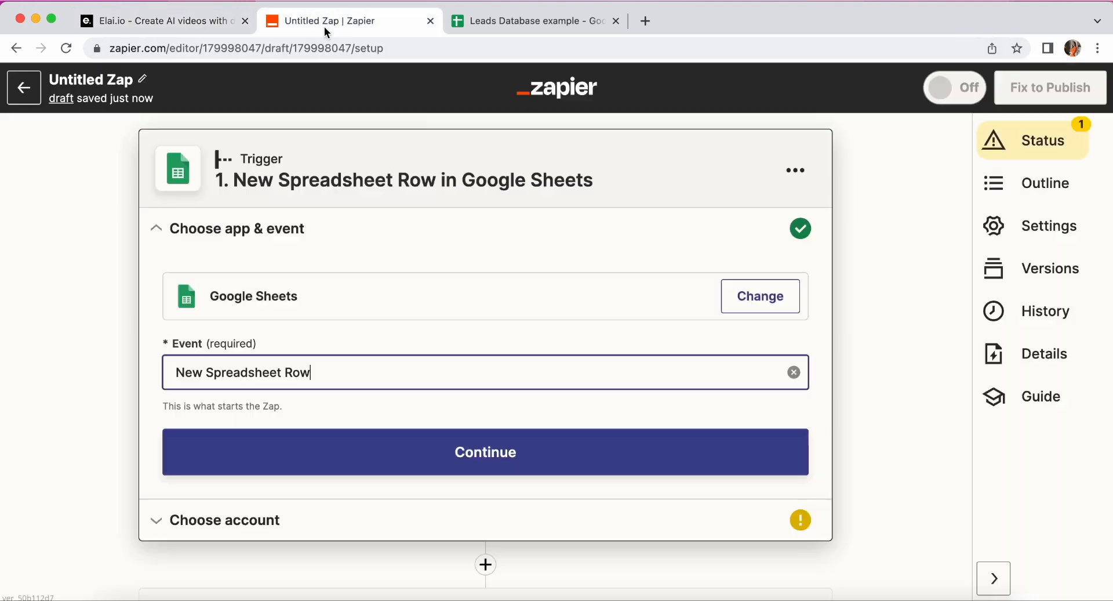
left_click(366, 364)
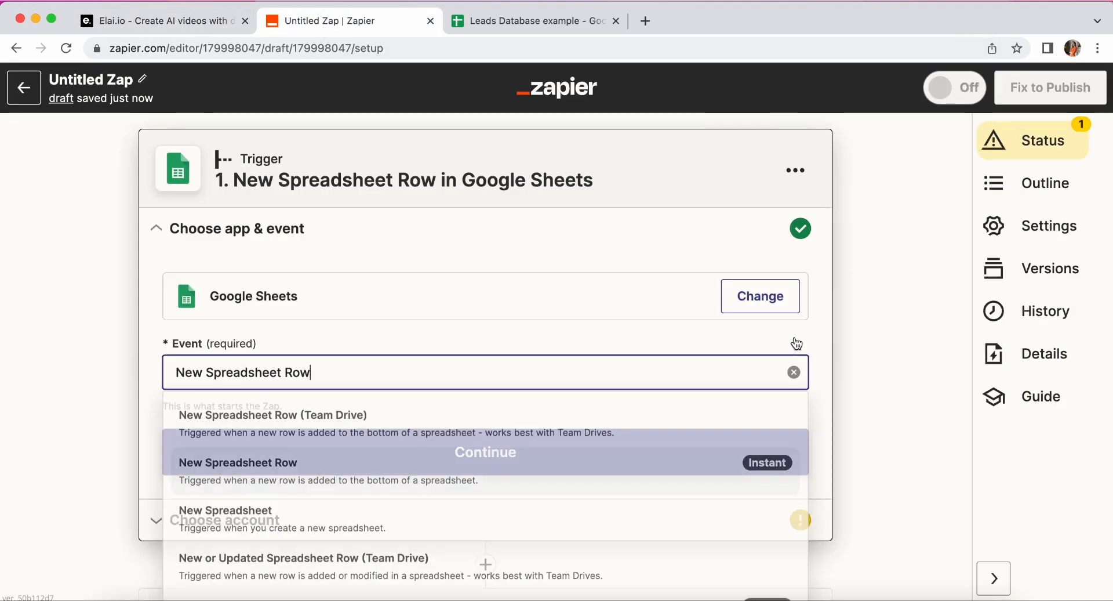
left_click(821, 438)
left_click(803, 449)
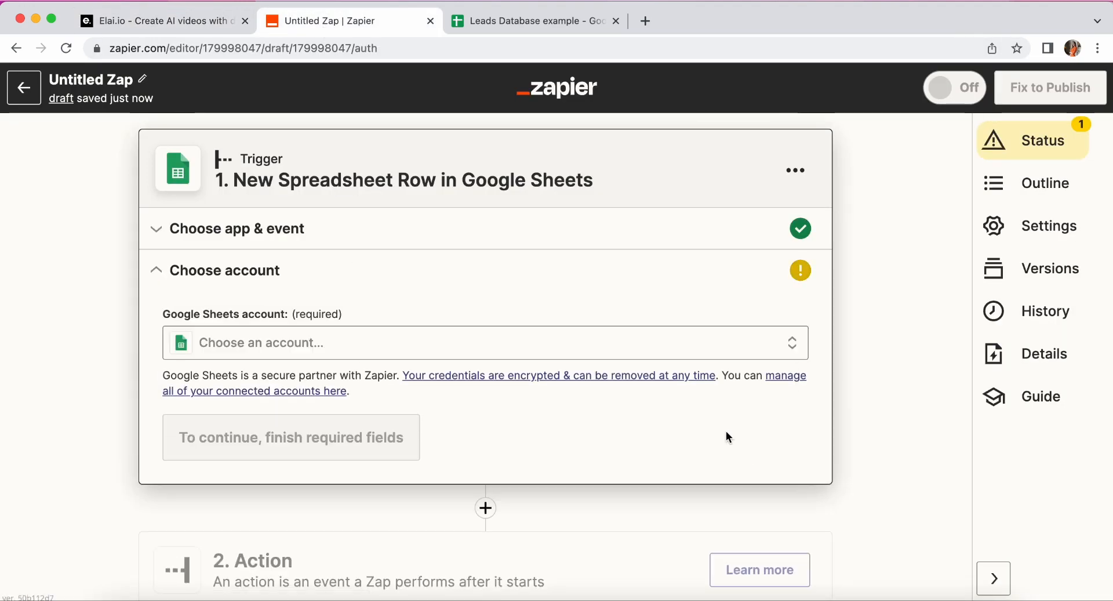
left_click(409, 347)
left_click(288, 521)
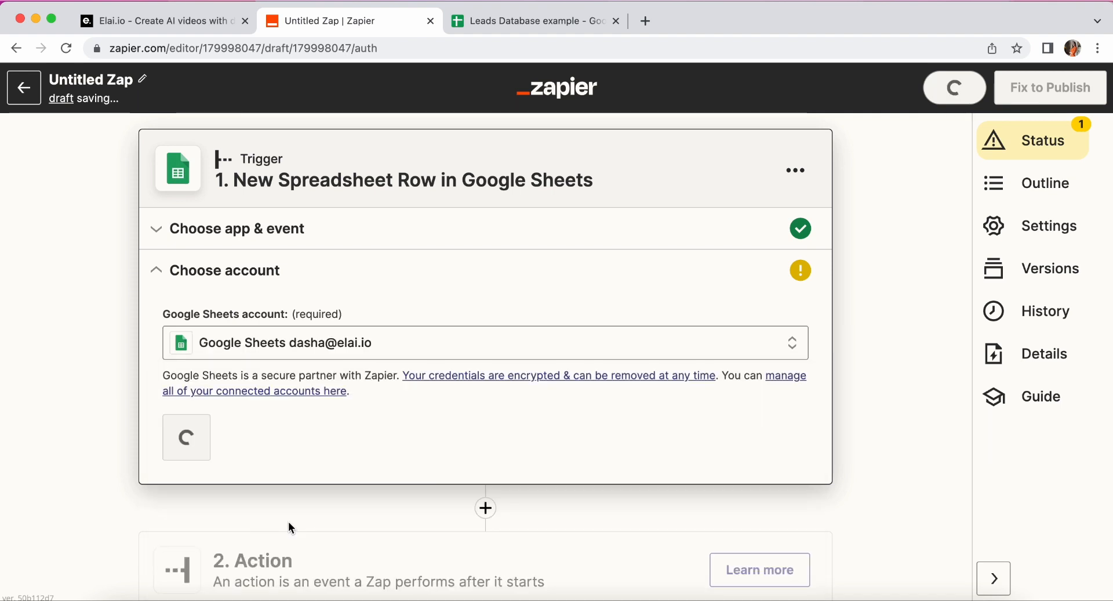
left_click(193, 441)
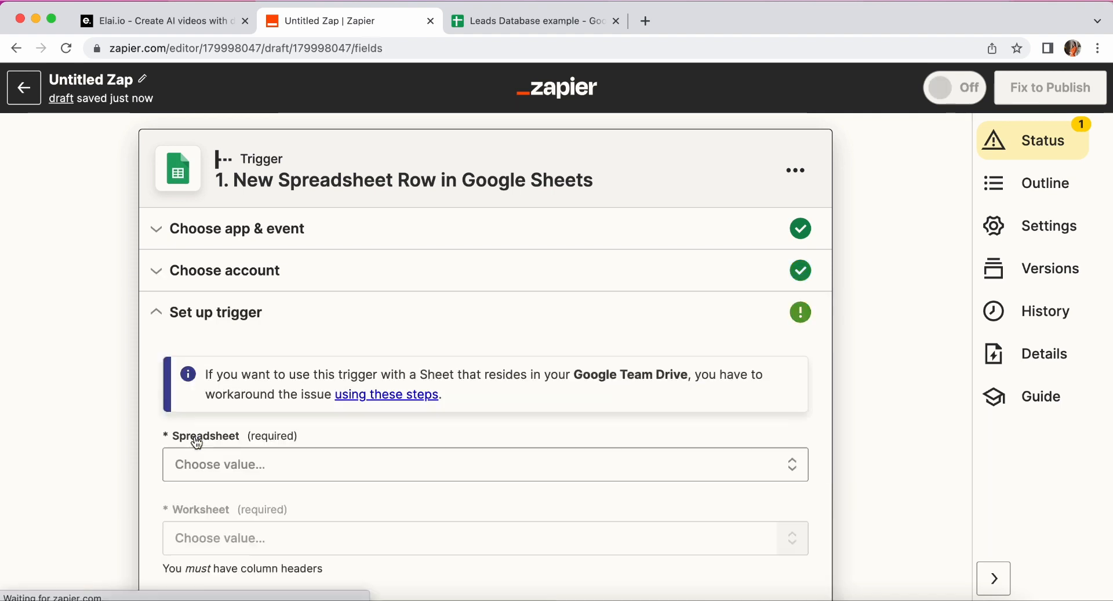
Set the trigger's spreadsheet to Leads Database example and its worksheet to Sheet1
scroll(342, 464, "down", 2)
scroll(325, 500, "down", 2)
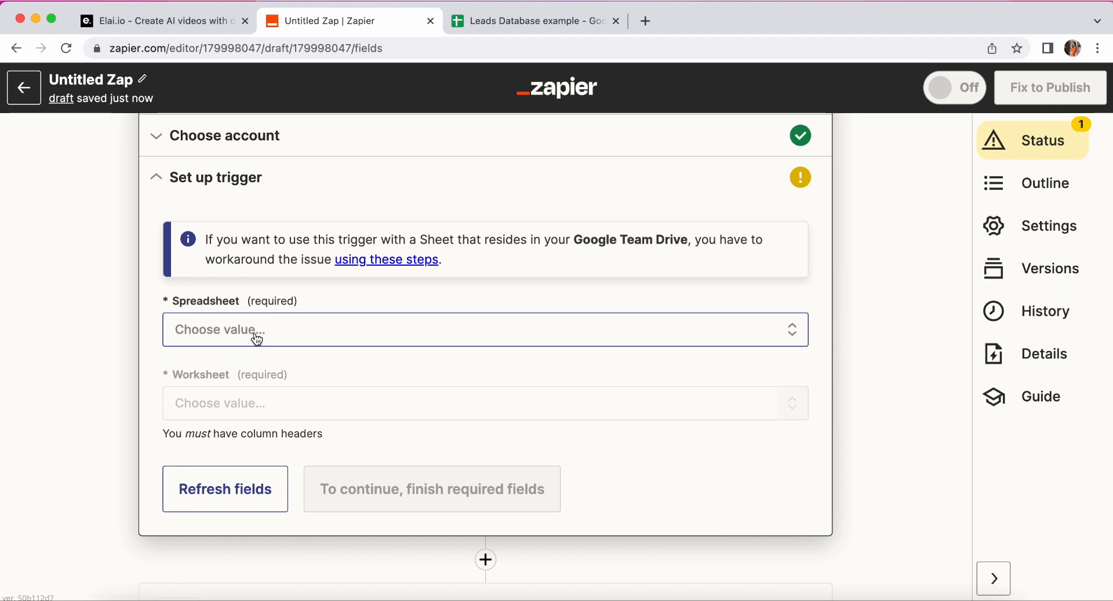
left_click(258, 339)
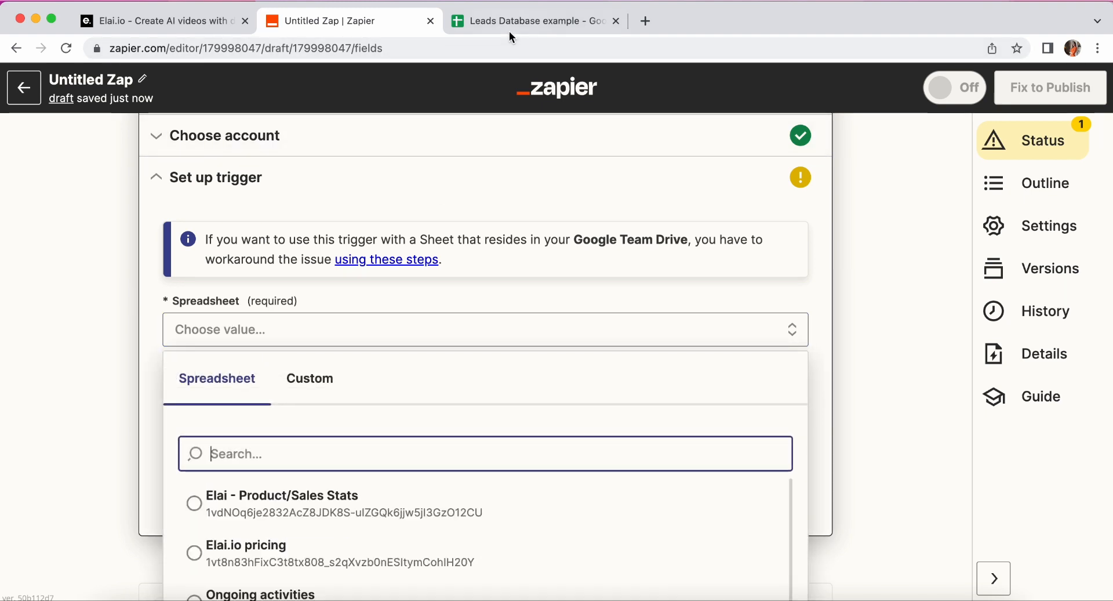
left_click(508, 22)
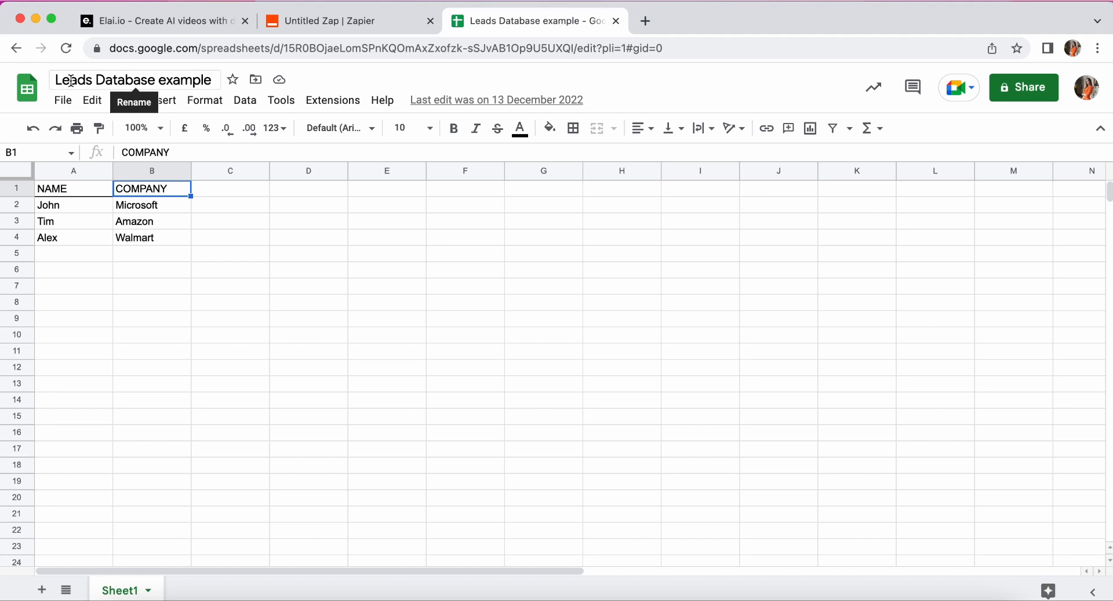
left_click(329, 26)
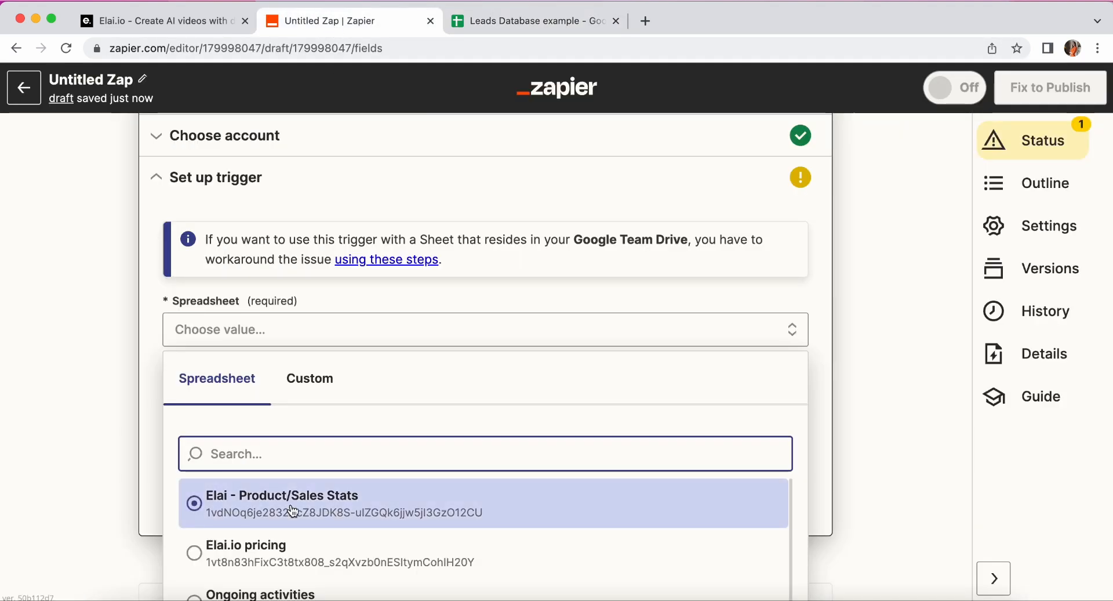
scroll(290, 503, "down", 3)
scroll(291, 503, "down", 10)
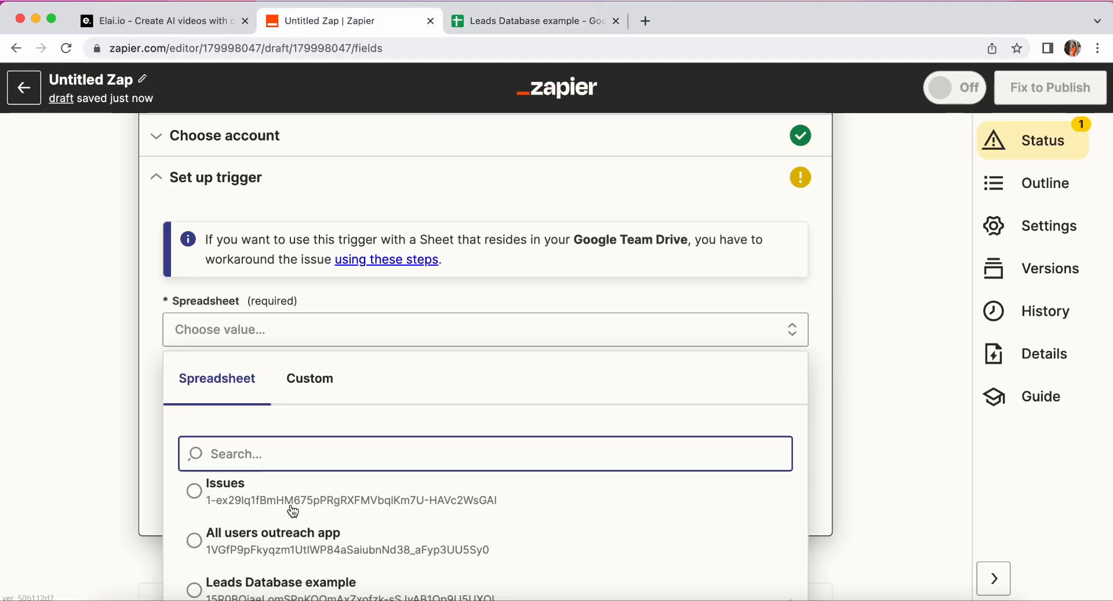
left_click(293, 505)
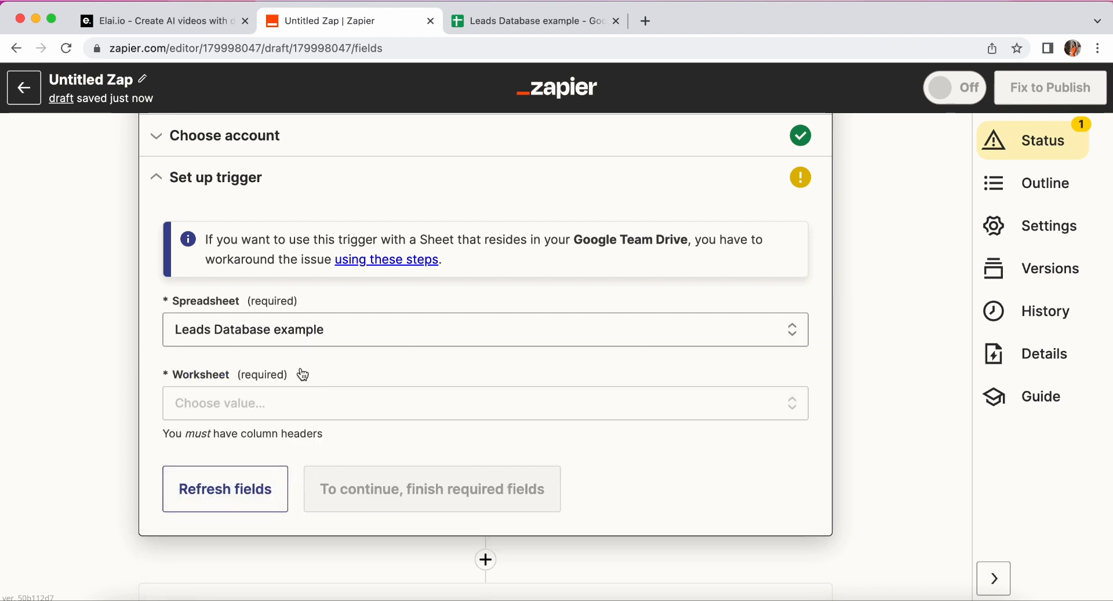
left_click(249, 402)
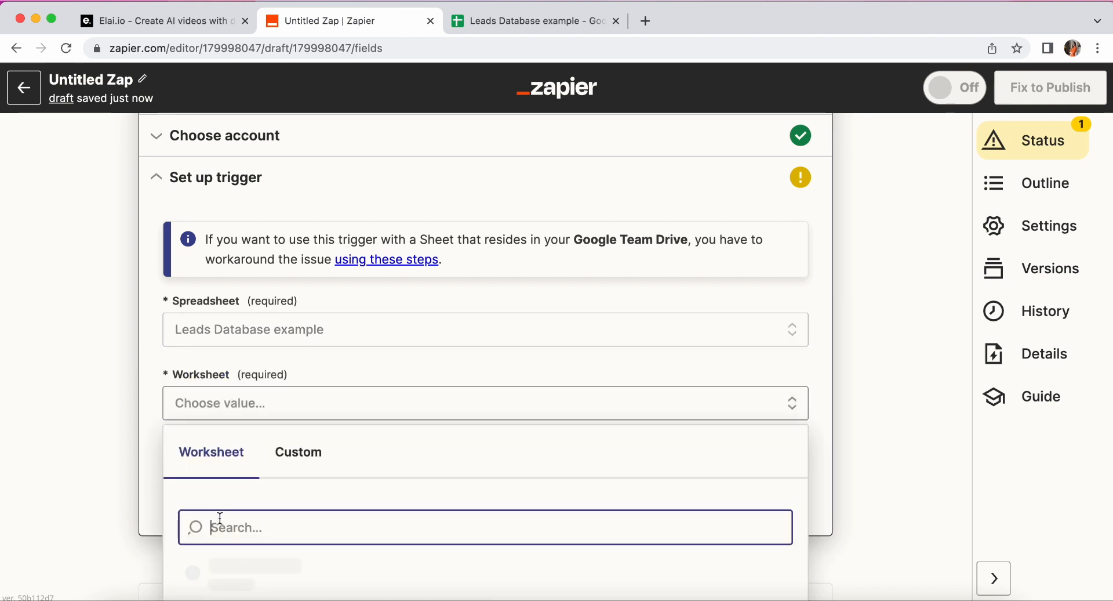
left_click(221, 516)
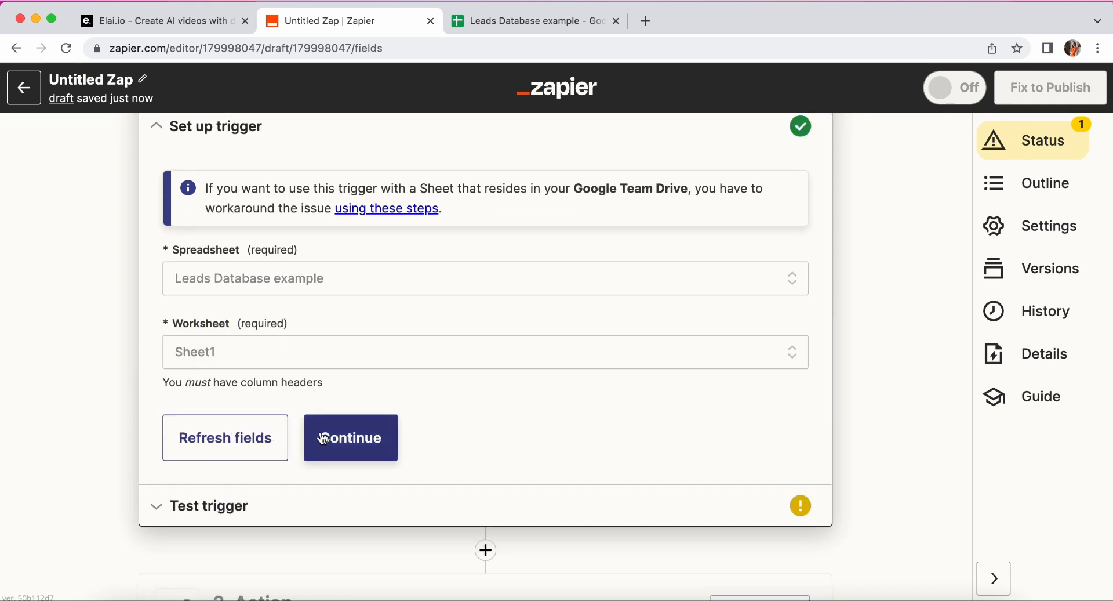
Confirm the trigger's spreadsheet setup, test the trigger with a sample row, and proceed to the action step
left_click(324, 438)
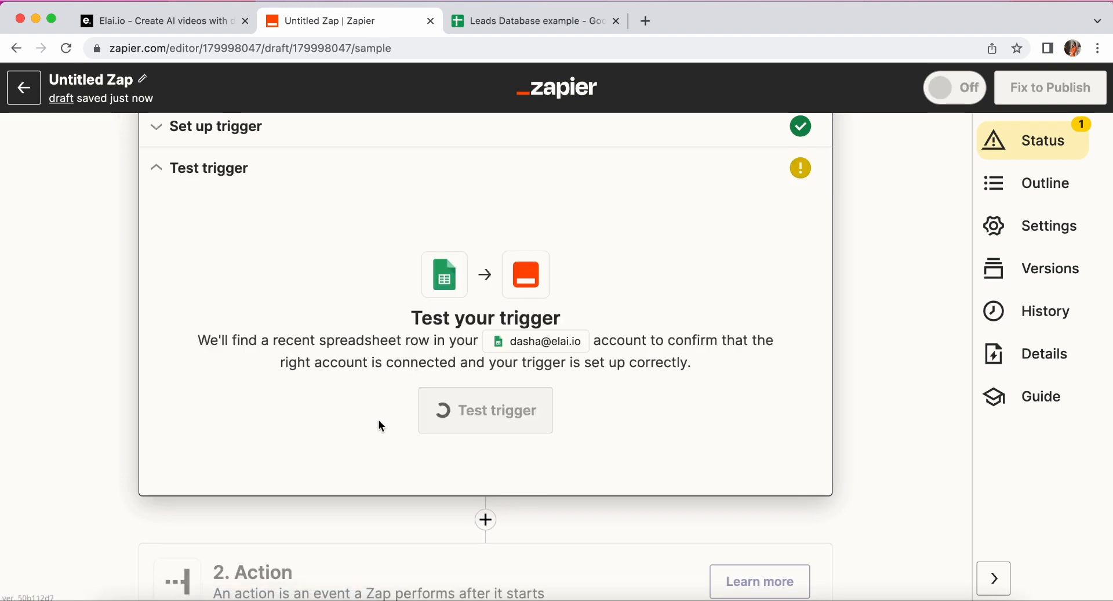
left_click(479, 415)
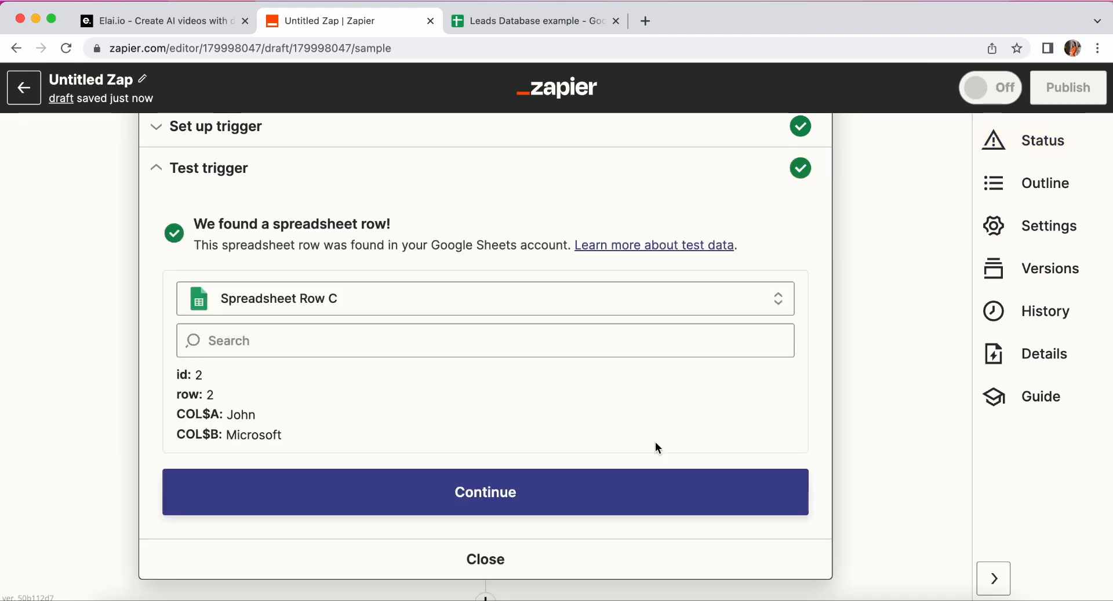
left_click(622, 483)
Set the Zap's action app to Elai (1.0.0) with the Render Video From Template event
scroll(401, 276, "down", 1)
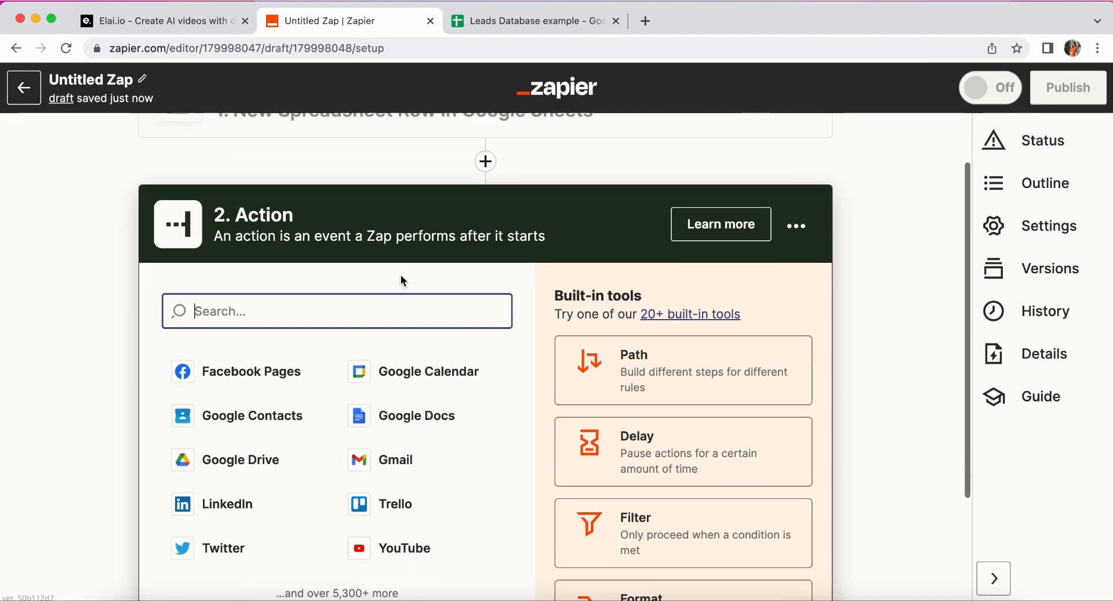
type("Elai")
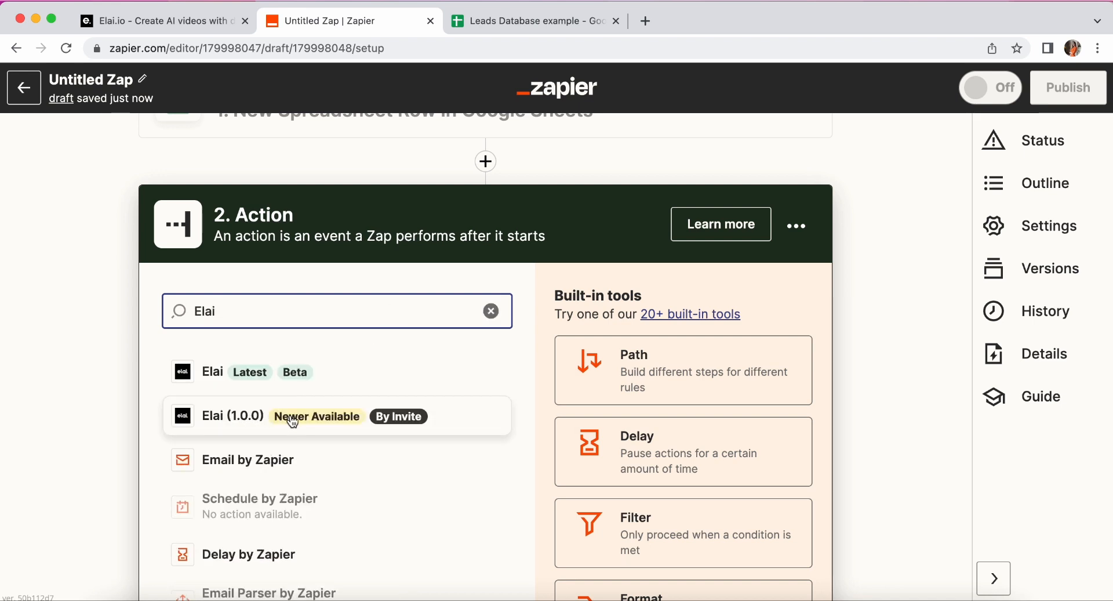
left_click(335, 430)
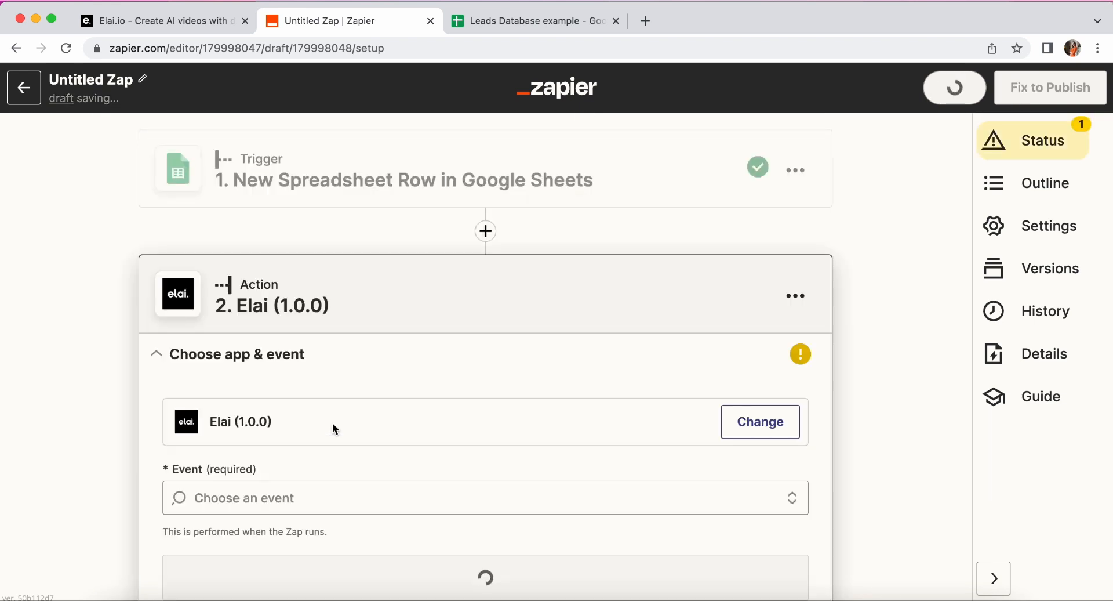
left_click(315, 397)
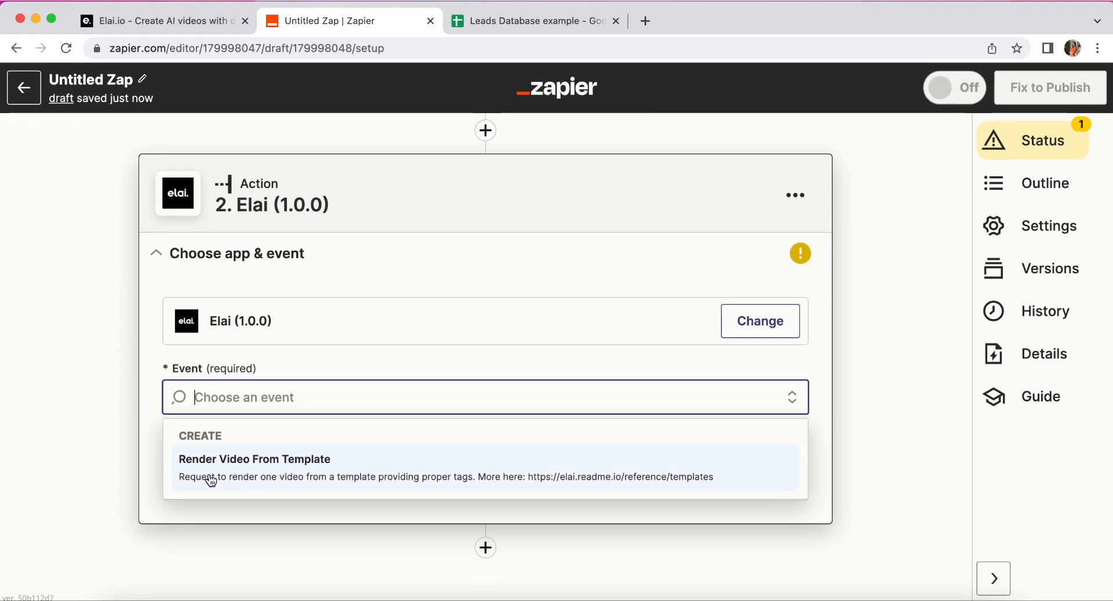
left_click(307, 469)
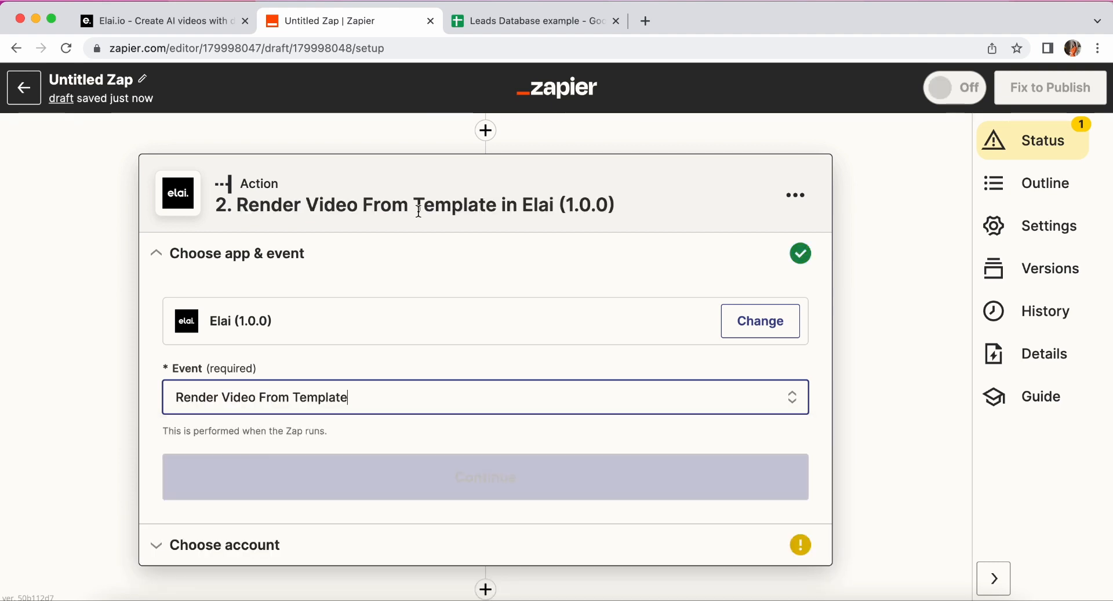
Review the leads spreadsheet and Elai's video list, and return to the Zap
left_click(581, 20)
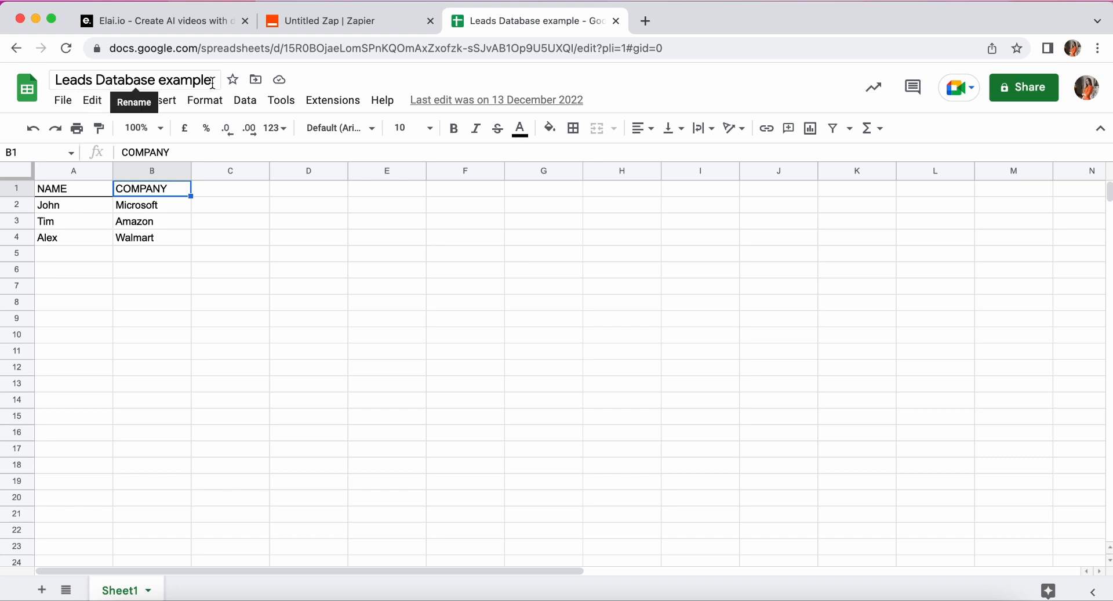
left_click(194, 22)
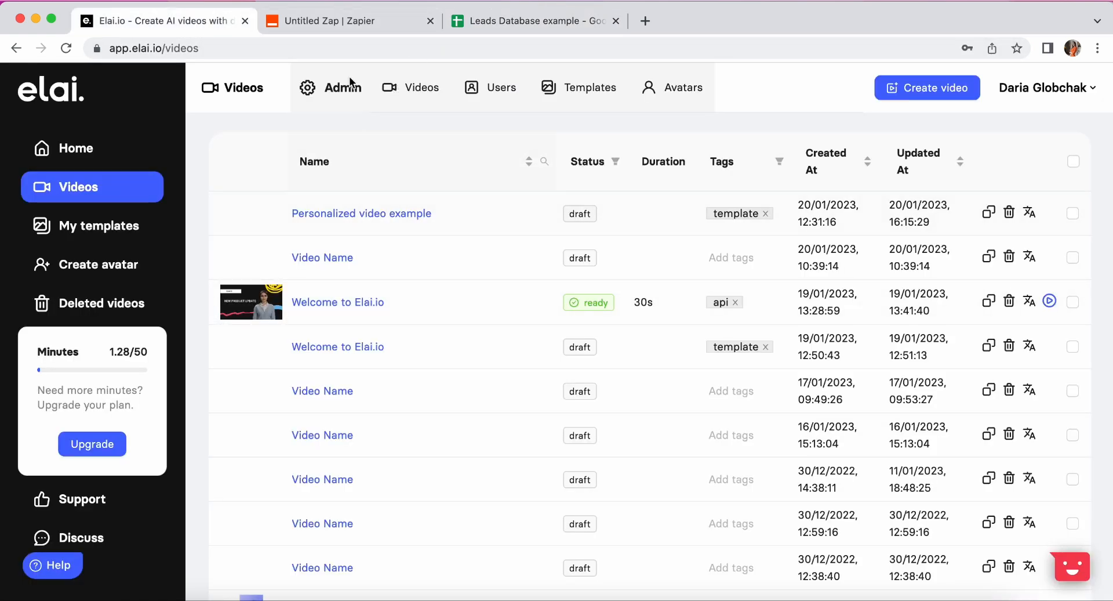
left_click(351, 20)
Confirm the Render Video From Template event and choose the Elai (1.0.0) account for the action
left_click(378, 384)
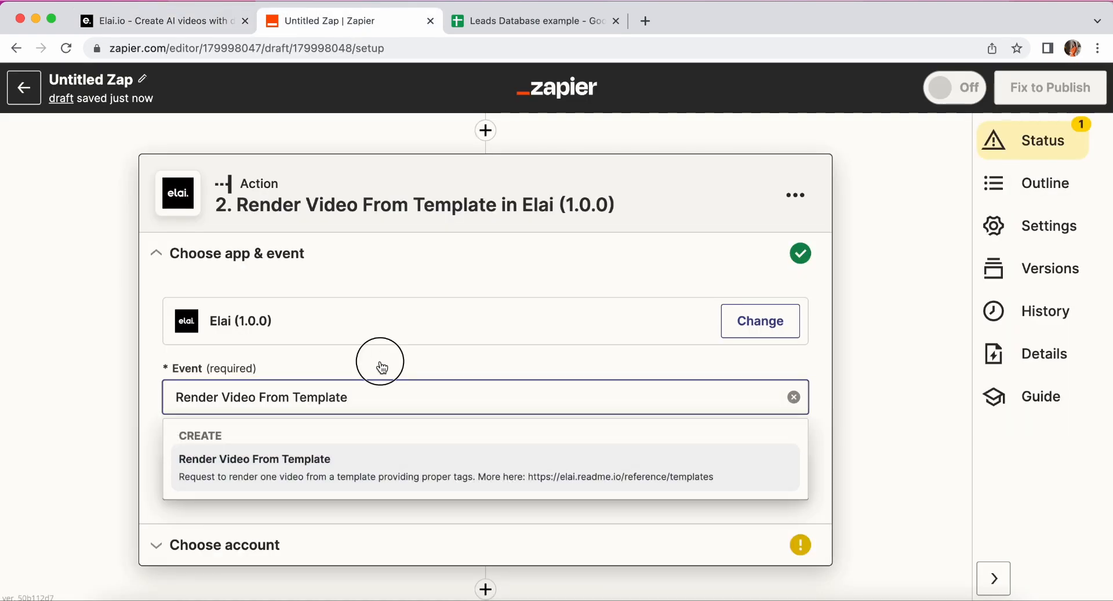
left_click(832, 464)
left_click(782, 476)
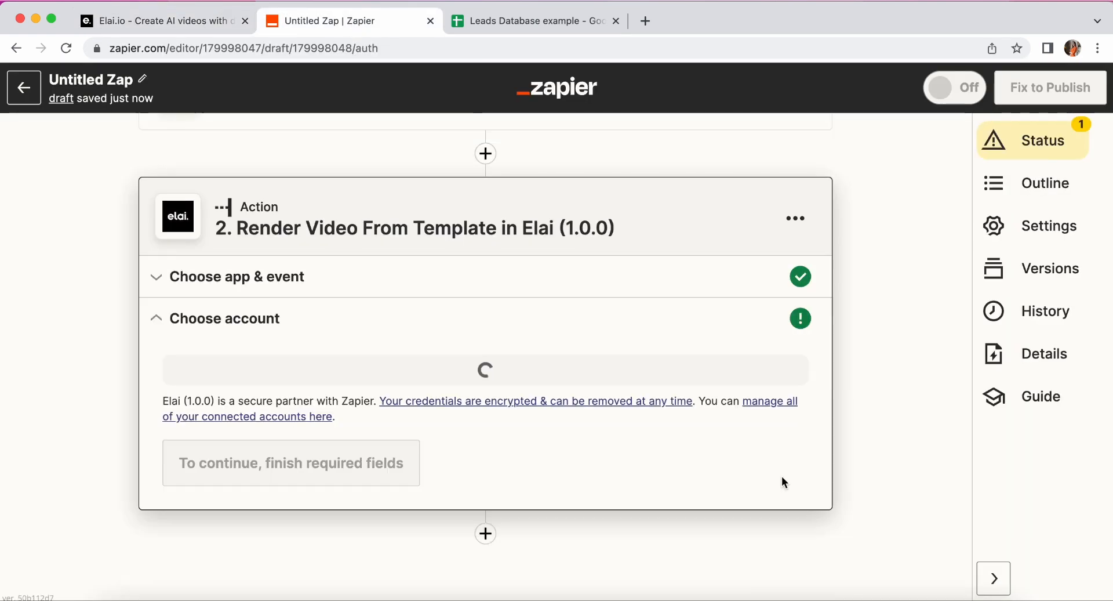
left_click(461, 385)
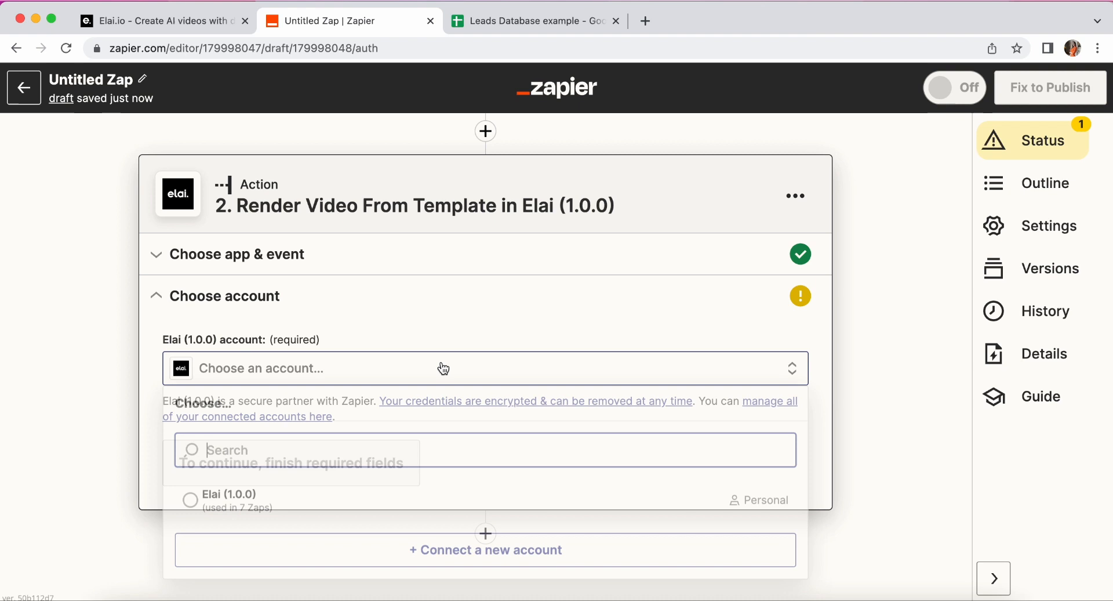
left_click(301, 506)
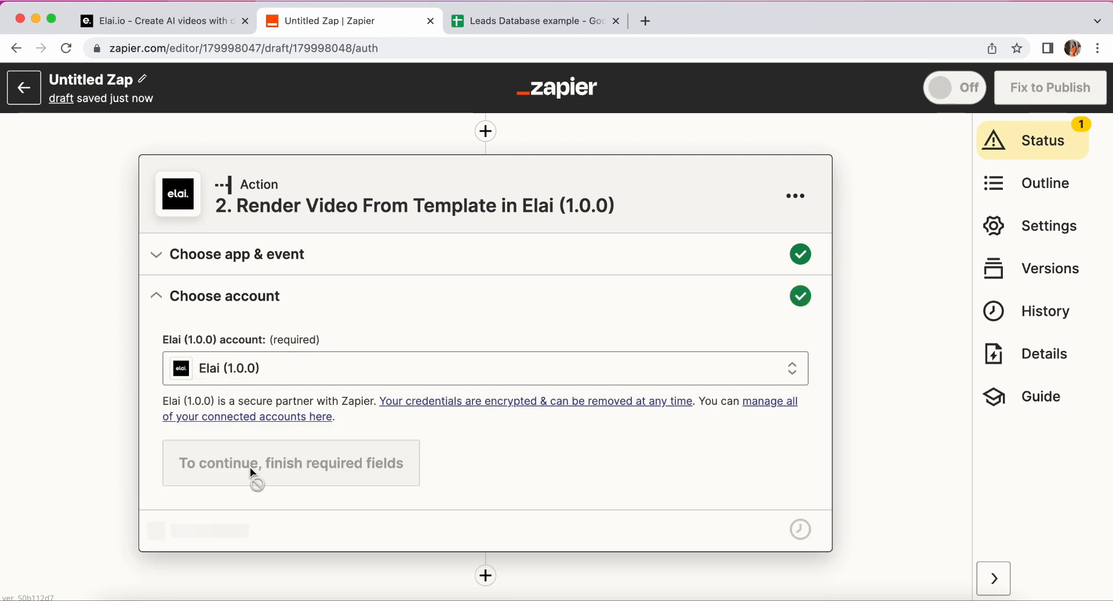
left_click(243, 469)
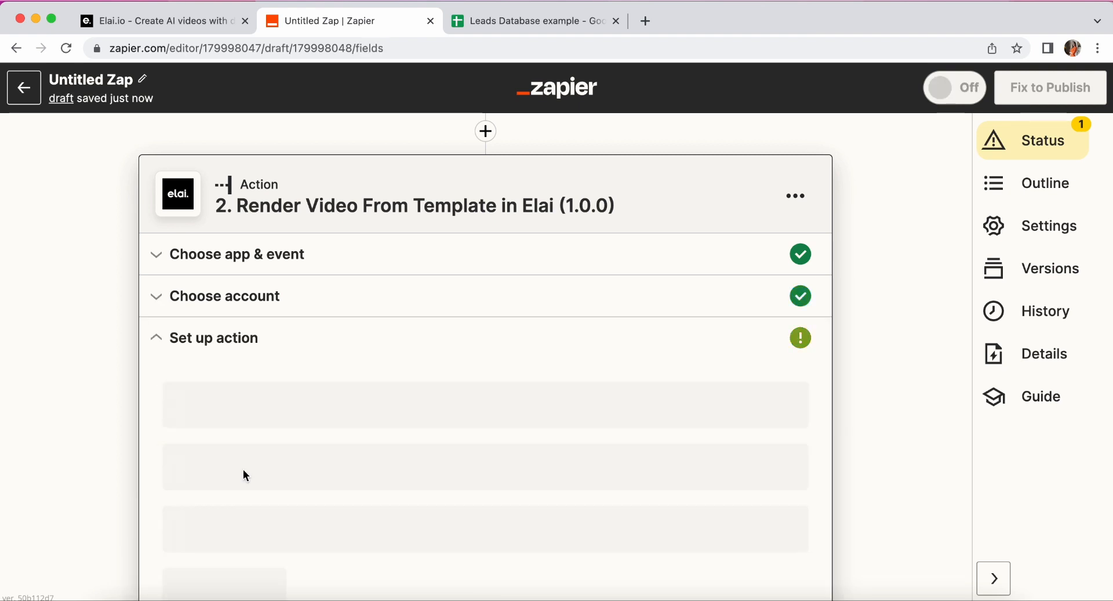
Open the Personalized video example draft in Elai, return to the Zap, and choose that video as the action's Video ID
scroll(454, 434, "down", 5)
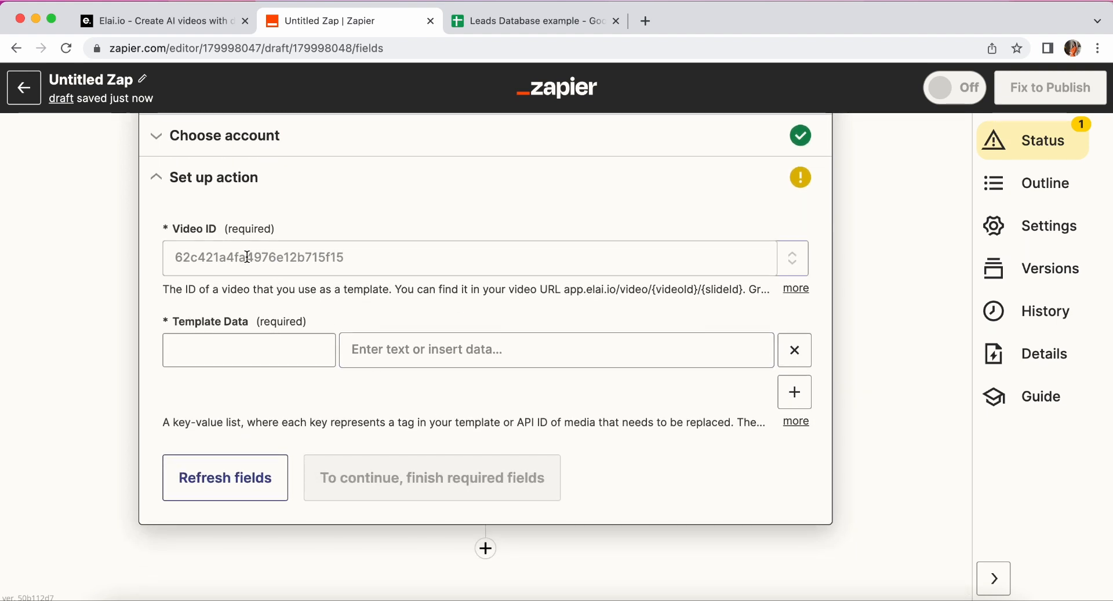
left_click(207, 26)
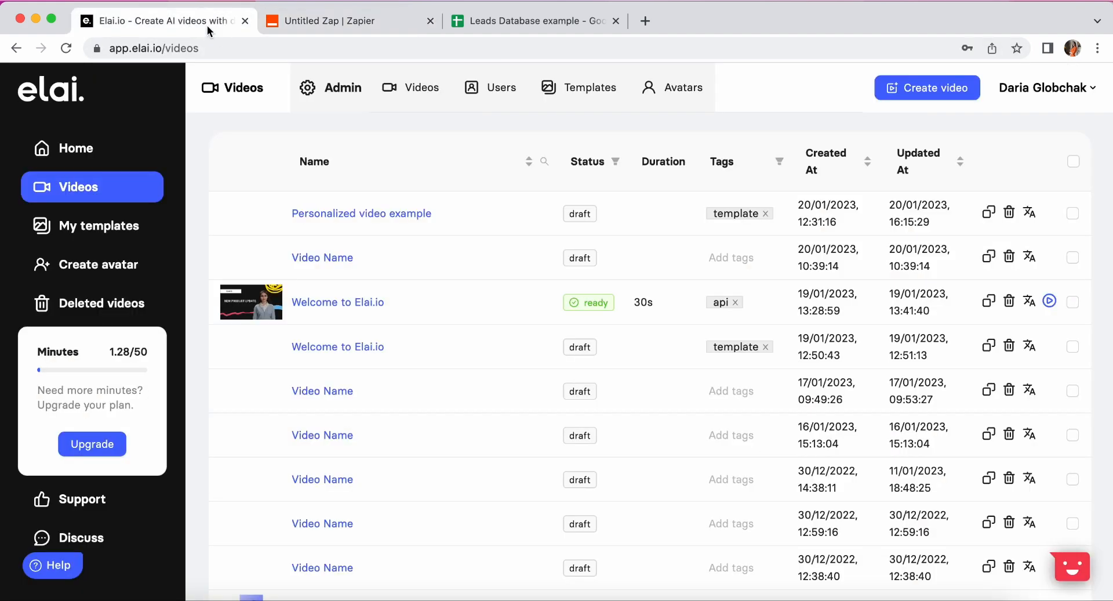
left_click(366, 215)
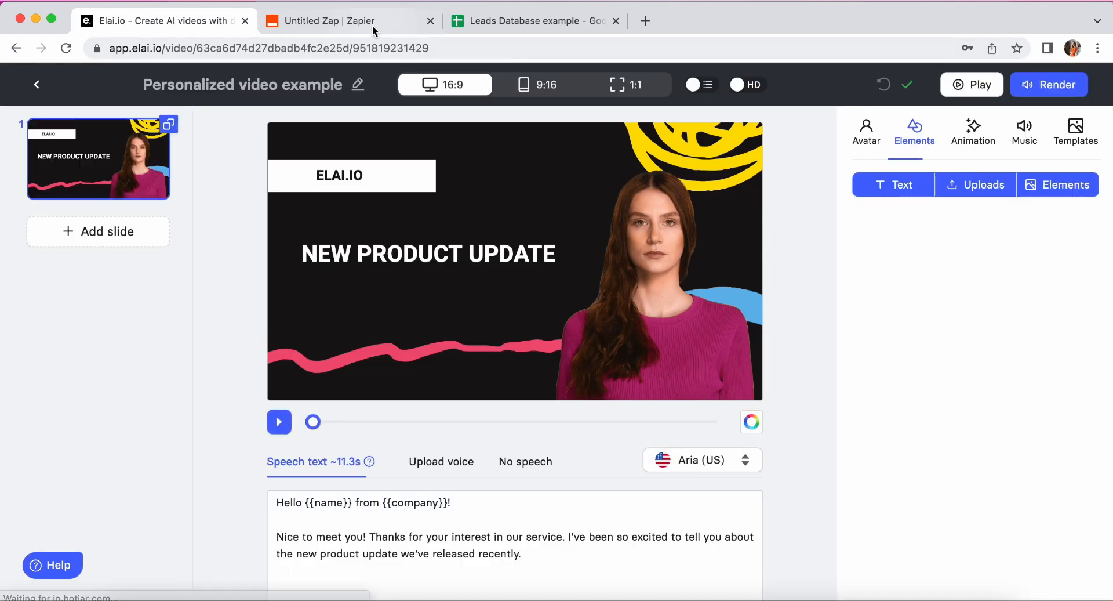
left_click(372, 24)
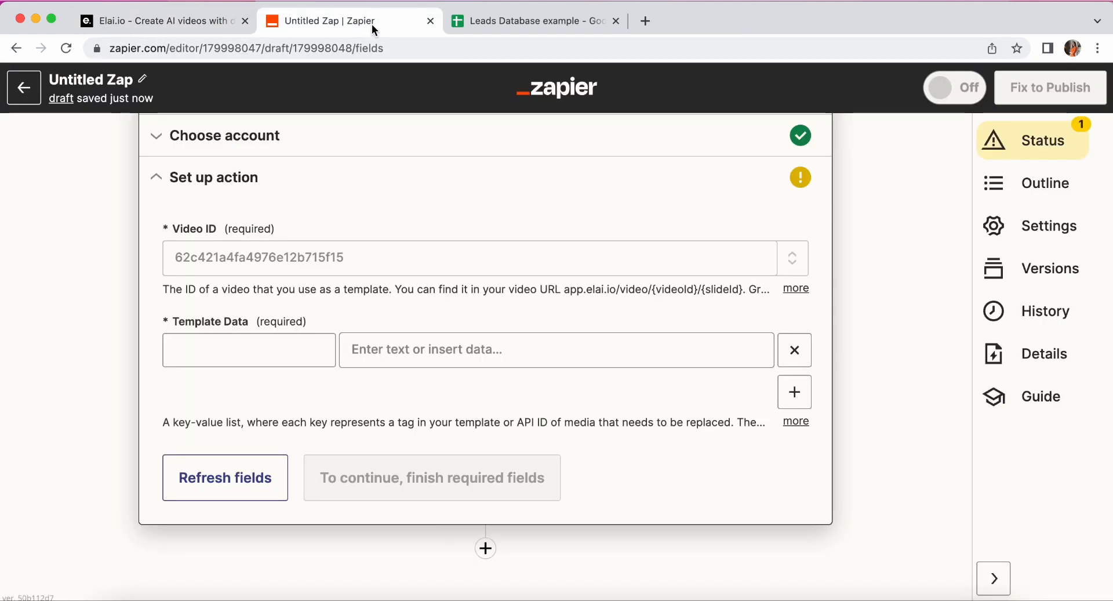
left_click(311, 258)
left_click(204, 313)
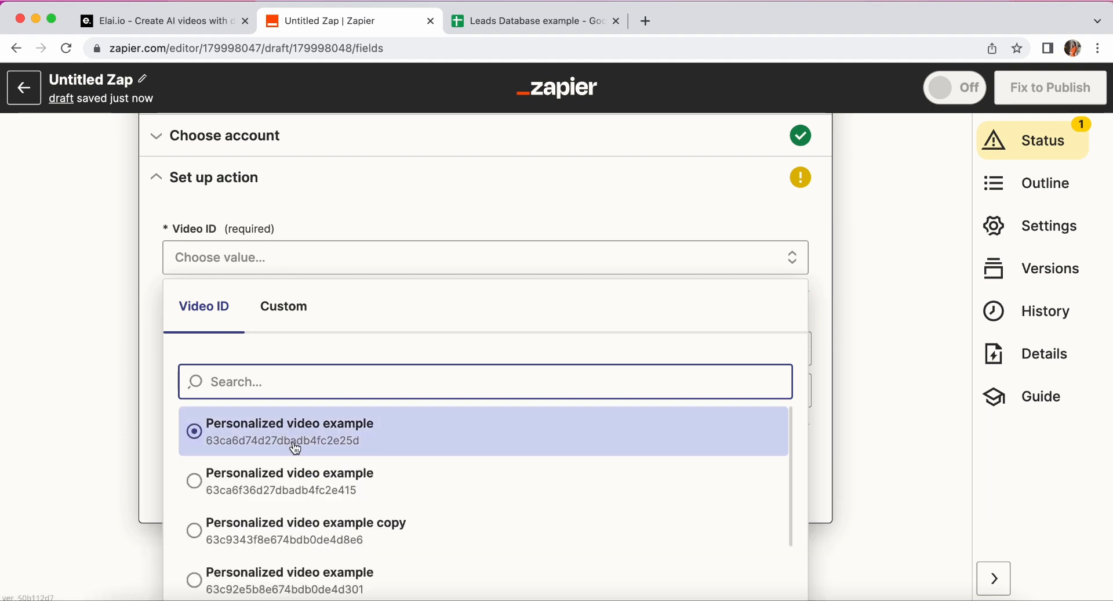
left_click(279, 431)
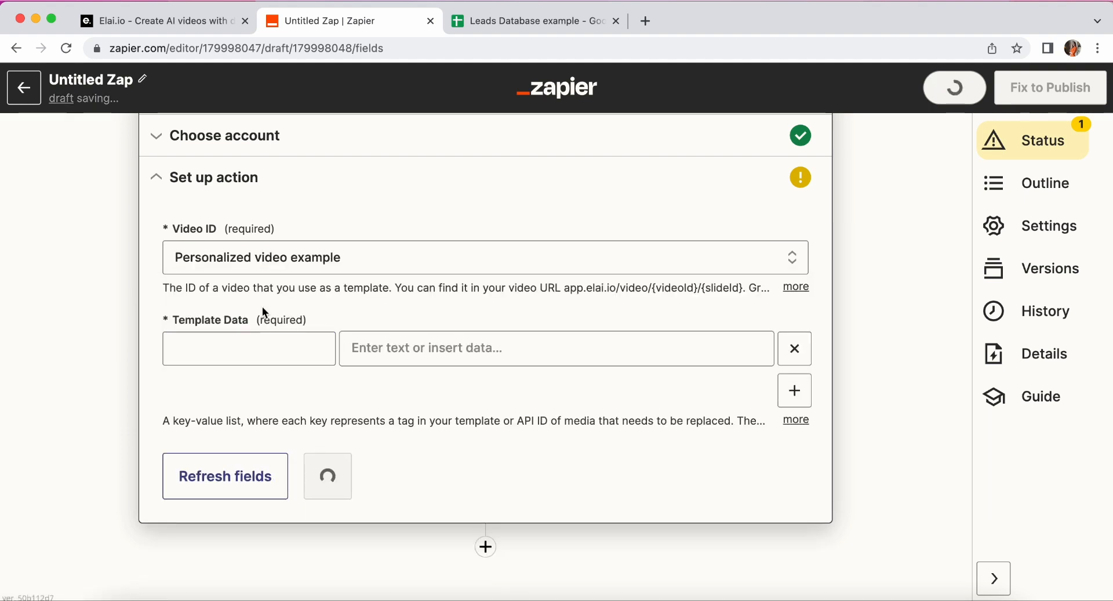
Compare the selected Video ID with the ID in the Elai draft's URL, and keep Personalized video example selected
left_click(261, 255)
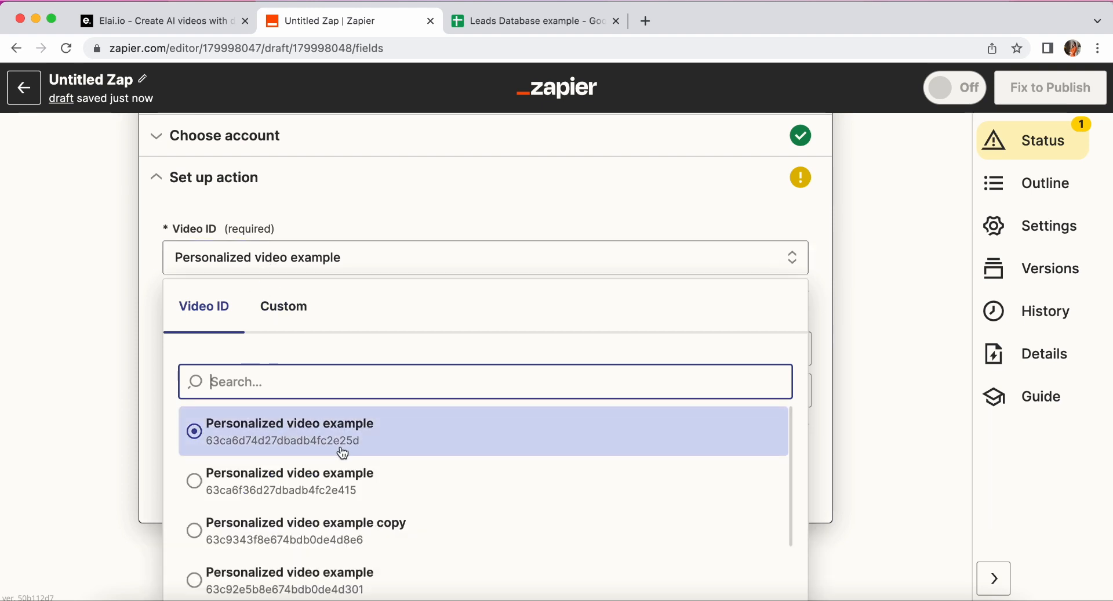
left_click(193, 29)
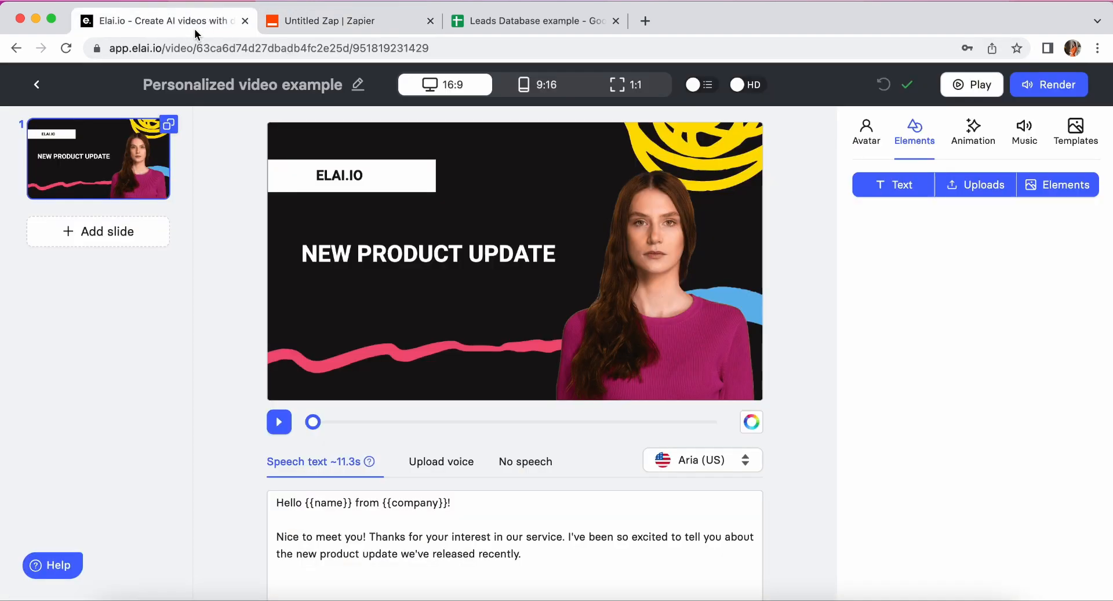
left_click(227, 48)
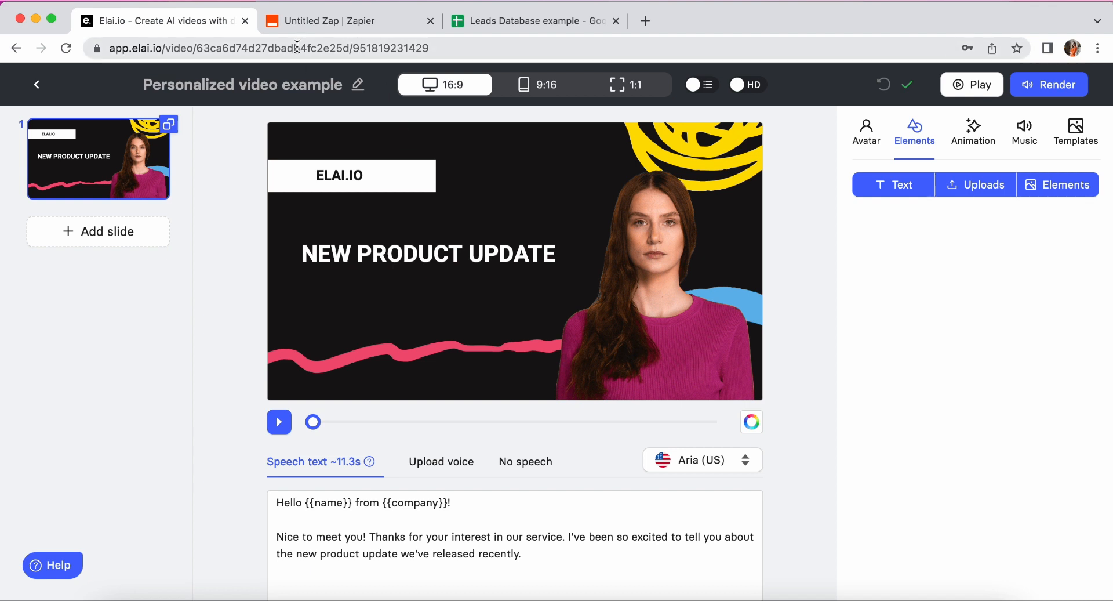
left_click(195, 48)
left_click_drag(234, 49, 386, 48)
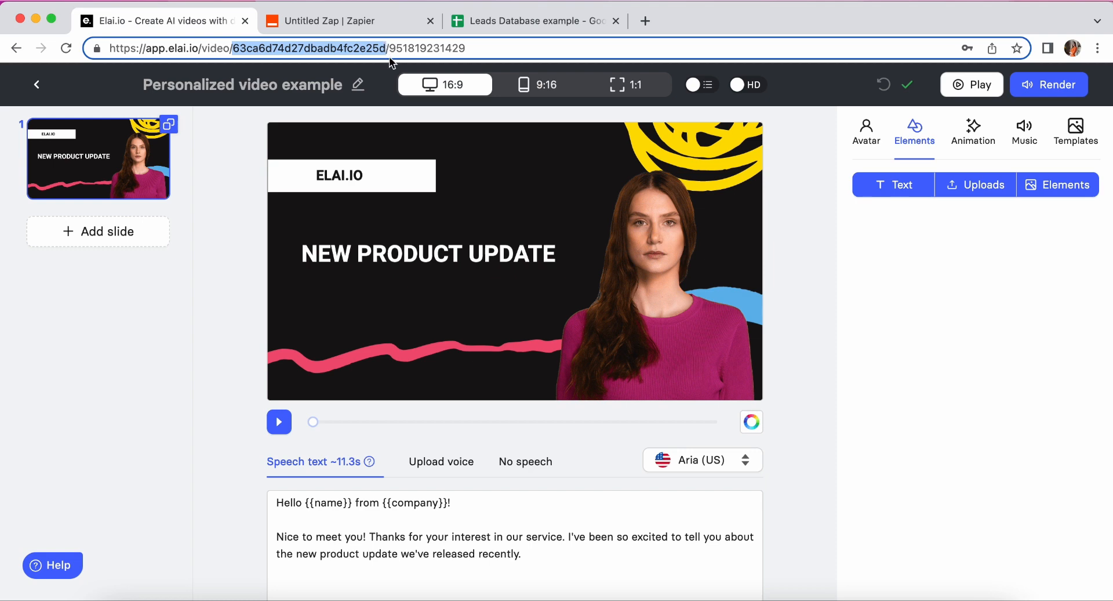
left_click(388, 19)
left_click(342, 431)
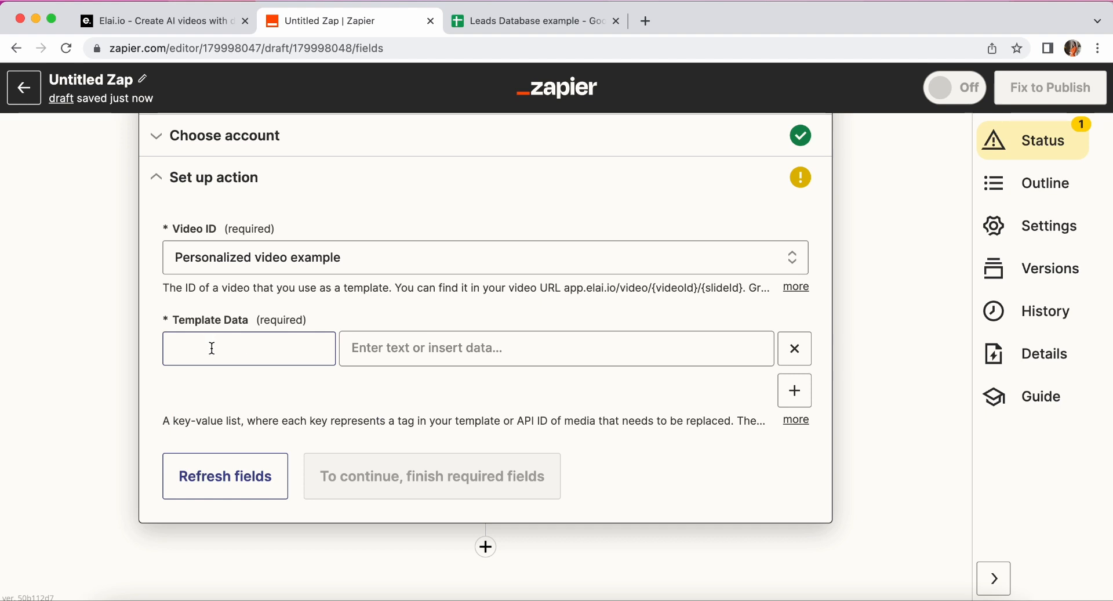
Copy the name tag from the Elai draft's speech text and enter it as the first Template Data key in the Zap
left_click(200, 23)
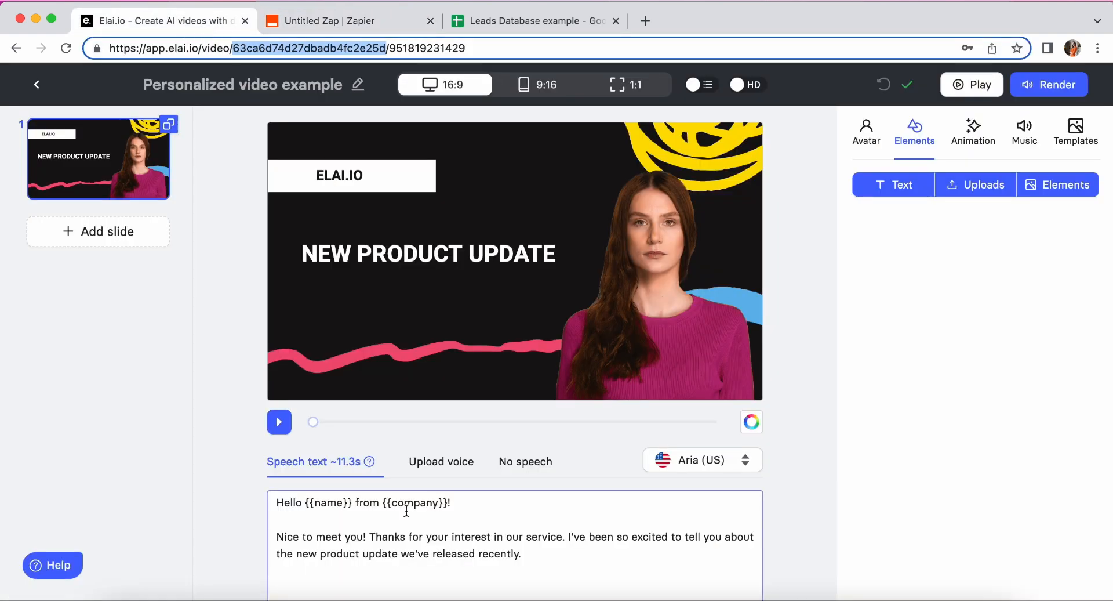
double_click(328, 503)
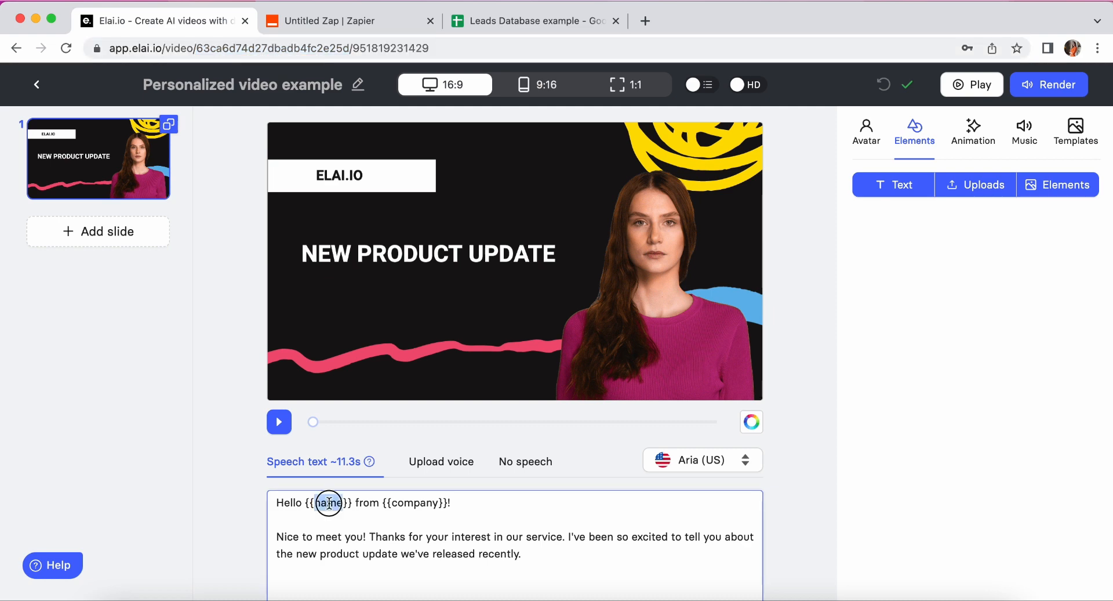
double_click(418, 503)
double_click(335, 503)
key("super+c")
left_click(384, 22)
left_click(260, 340)
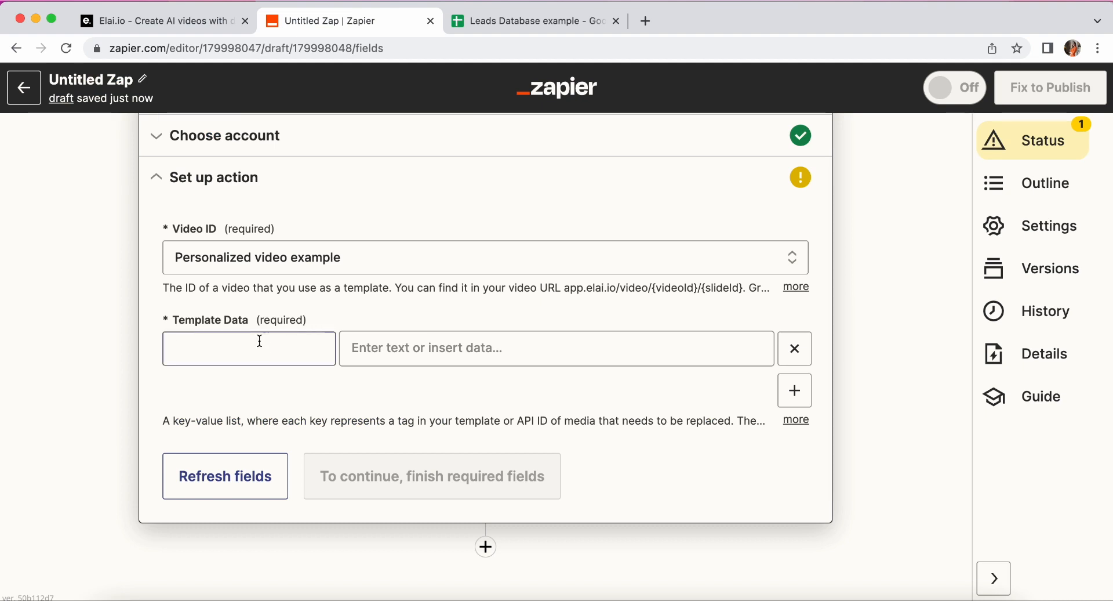
key("super+v")
Map the name key's value to the NAME column from the Google Sheets trigger
left_click(522, 356)
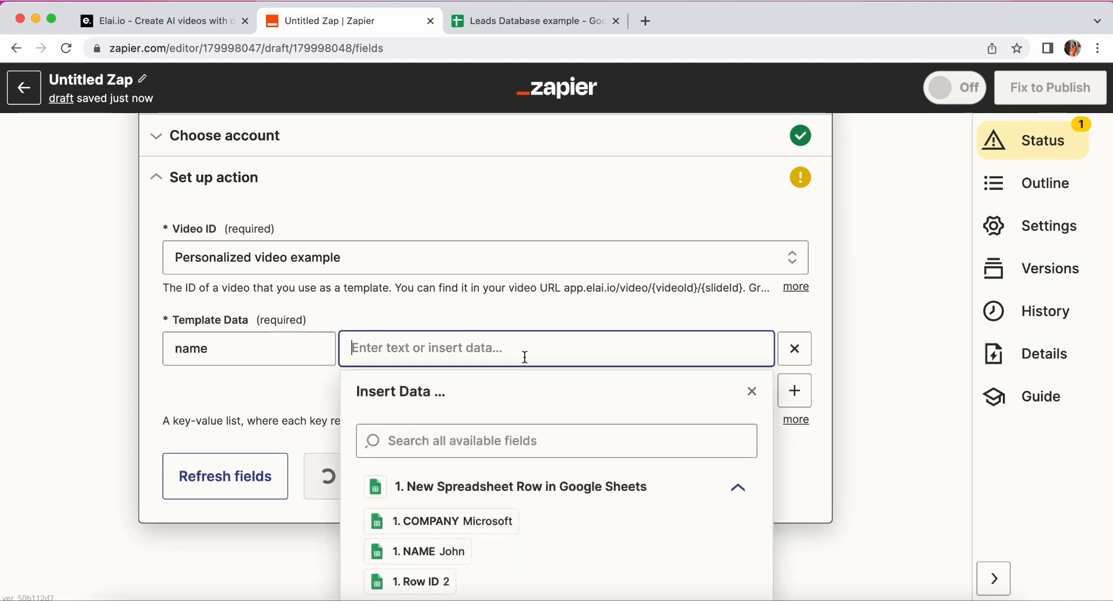
scroll(640, 478, "down", 1)
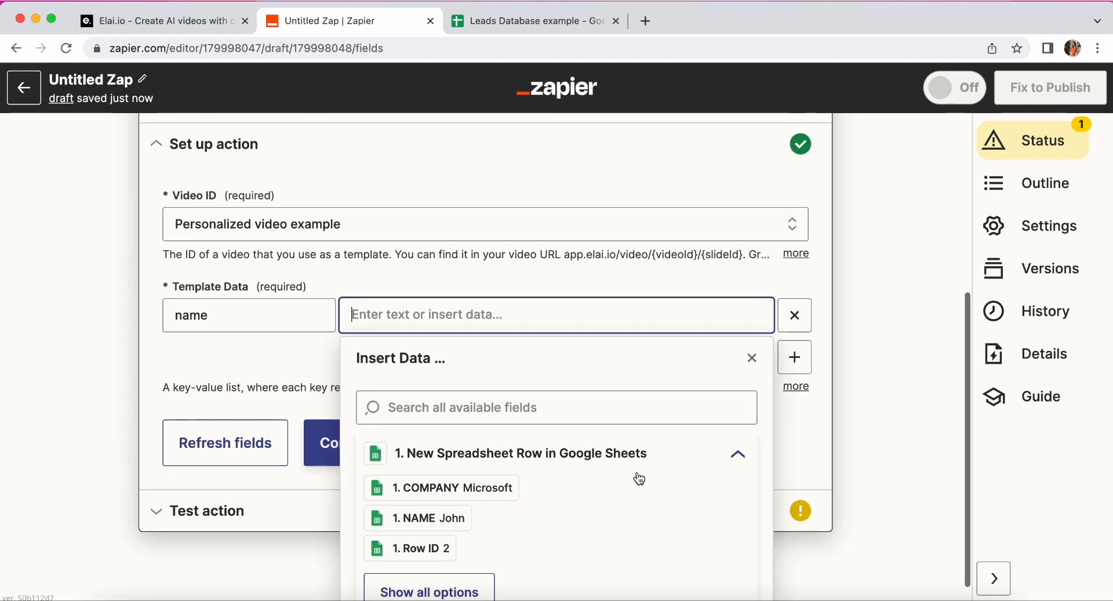
left_click(452, 517)
left_click(280, 377)
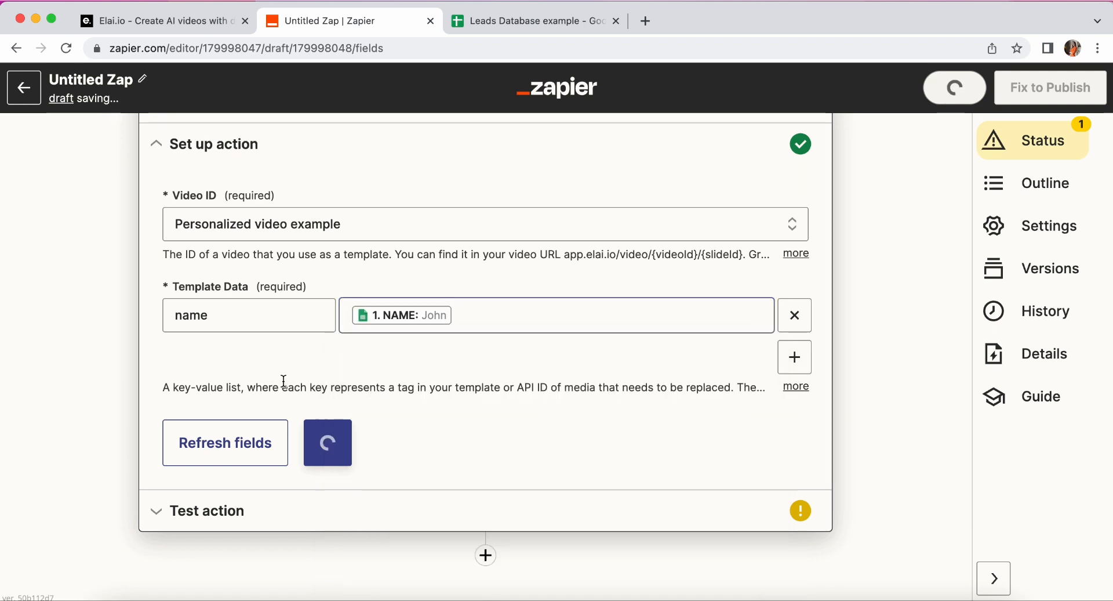
Add a second Template Data item and enter the company tag, copied from the Elai draft's speech text, as its key
left_click(792, 364)
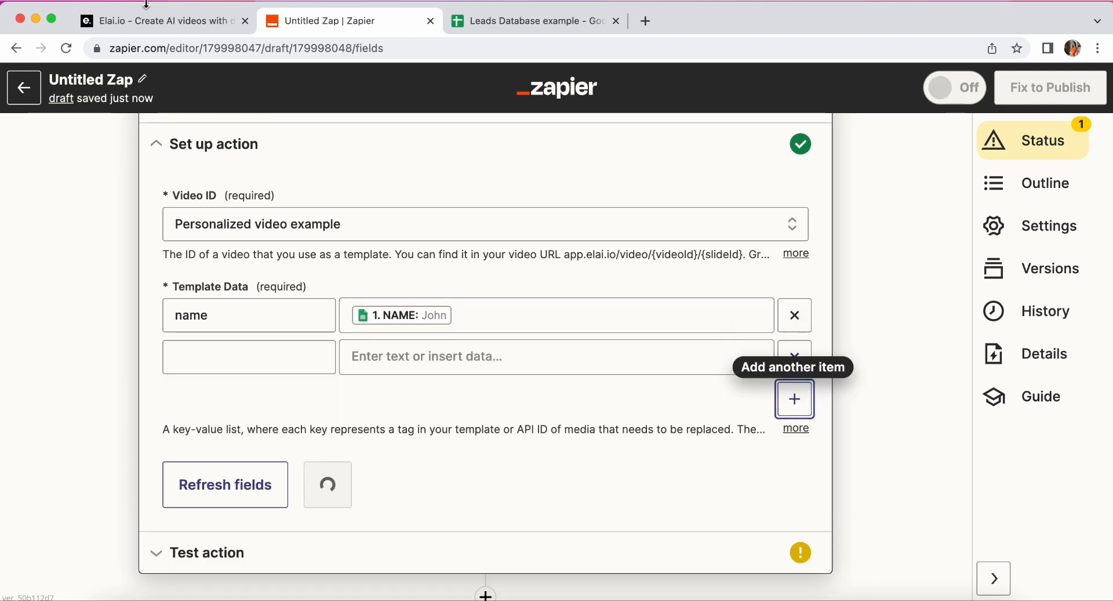
left_click(171, 21)
double_click(415, 503)
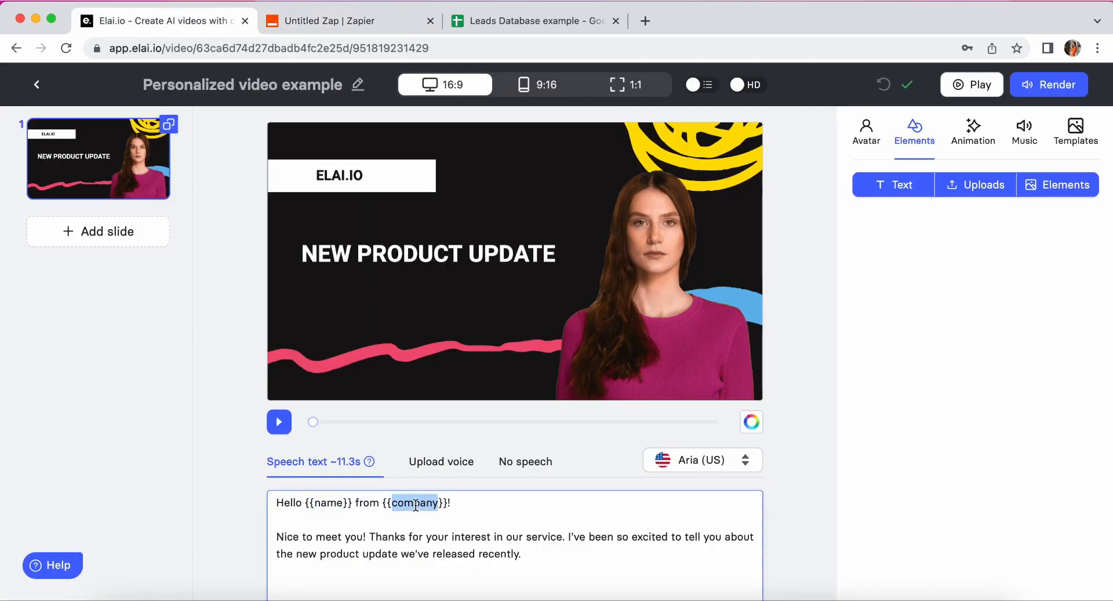
key("ctrl+Tab")
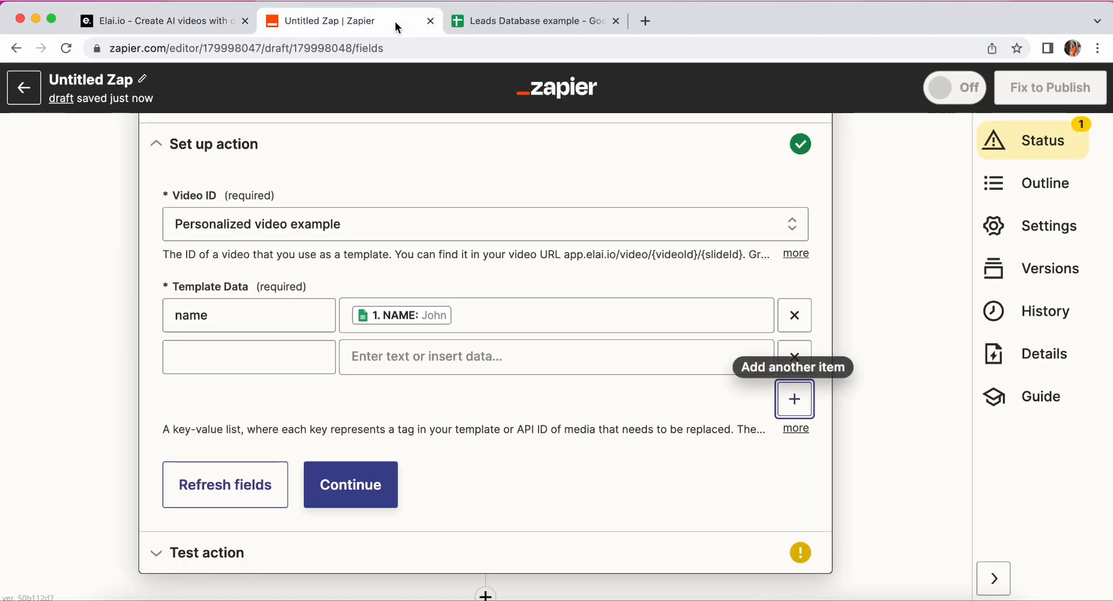
left_click(267, 351)
Map the company key's value to the COMPANY column from the Google Sheets trigger
left_click(419, 367)
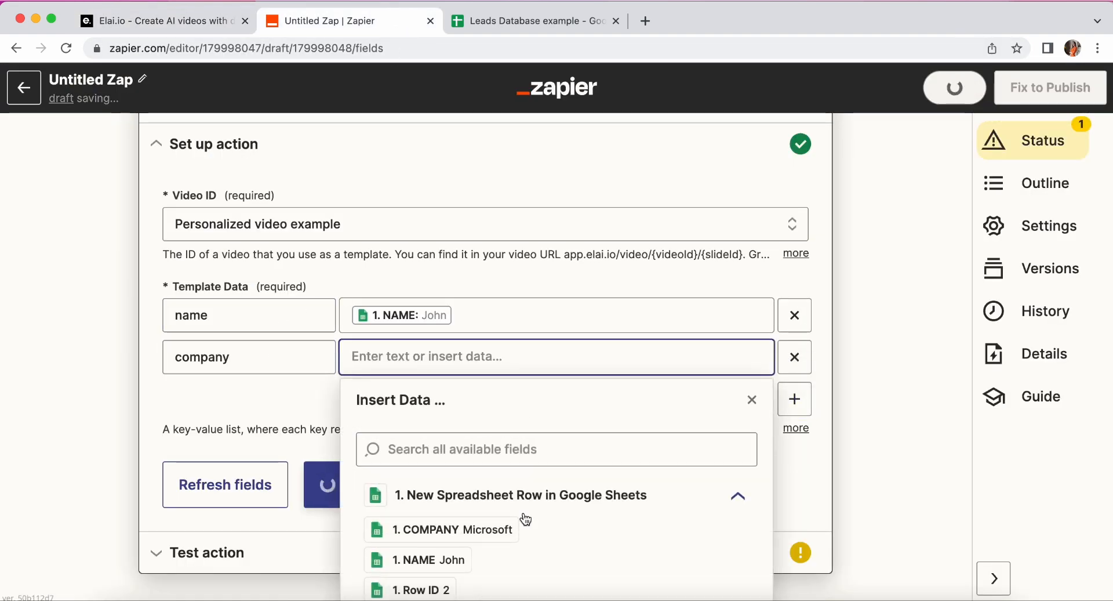
left_click(501, 531)
left_click(612, 276)
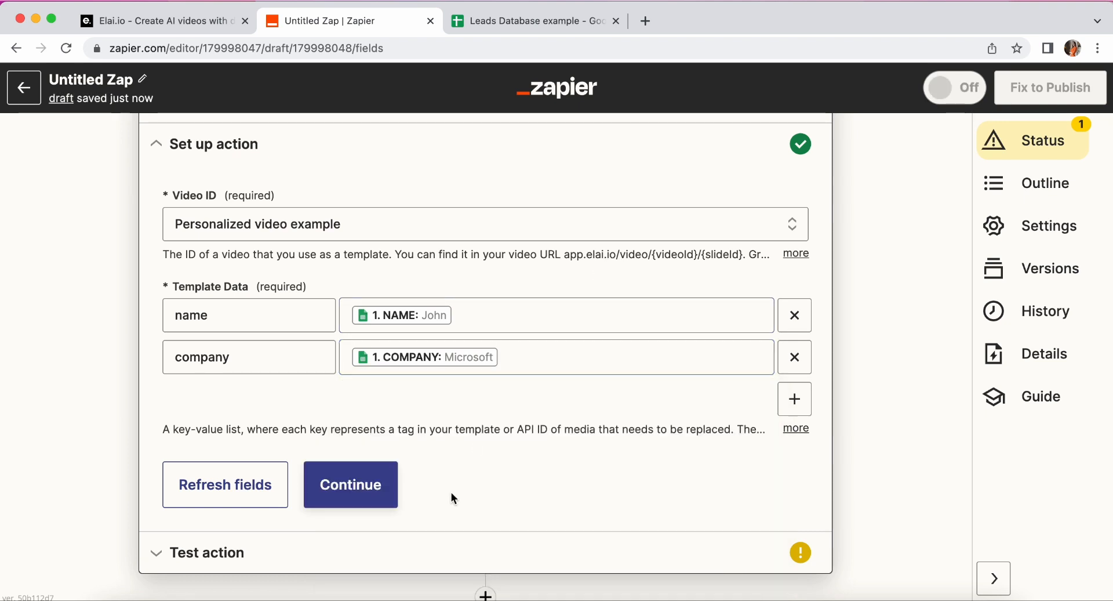
Test the Send Video action with the mapped template data, and publish and turn on the Zap
left_click(390, 490)
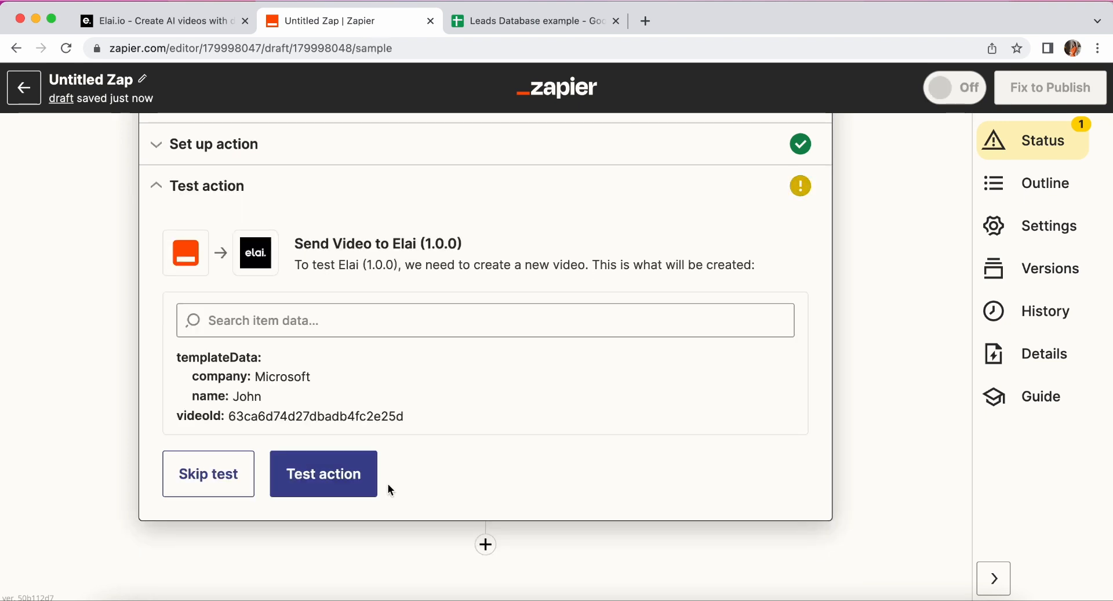
left_click(335, 482)
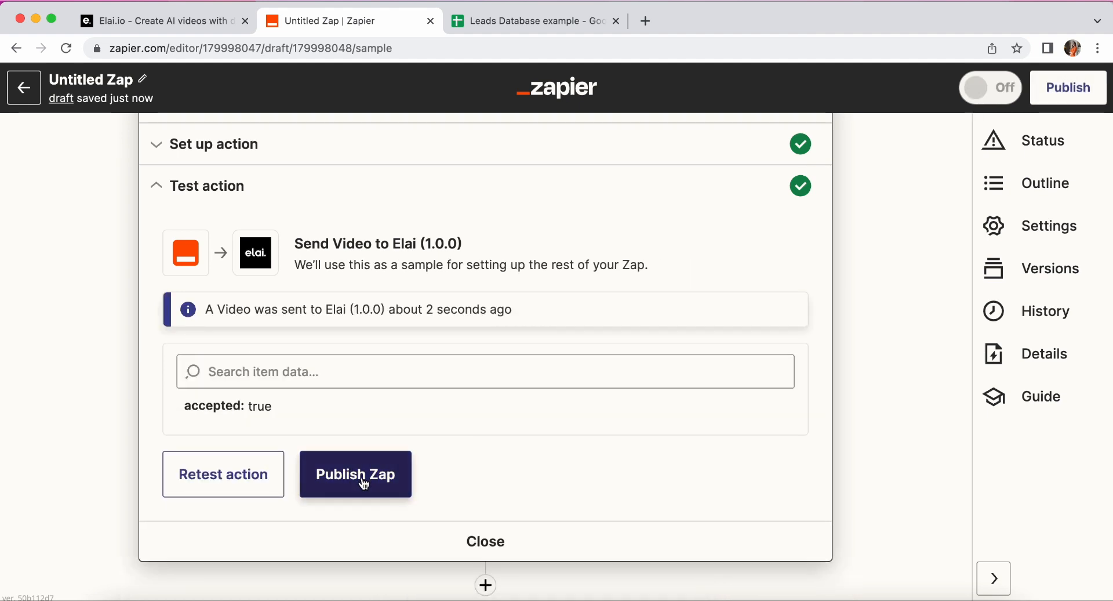
left_click(364, 486)
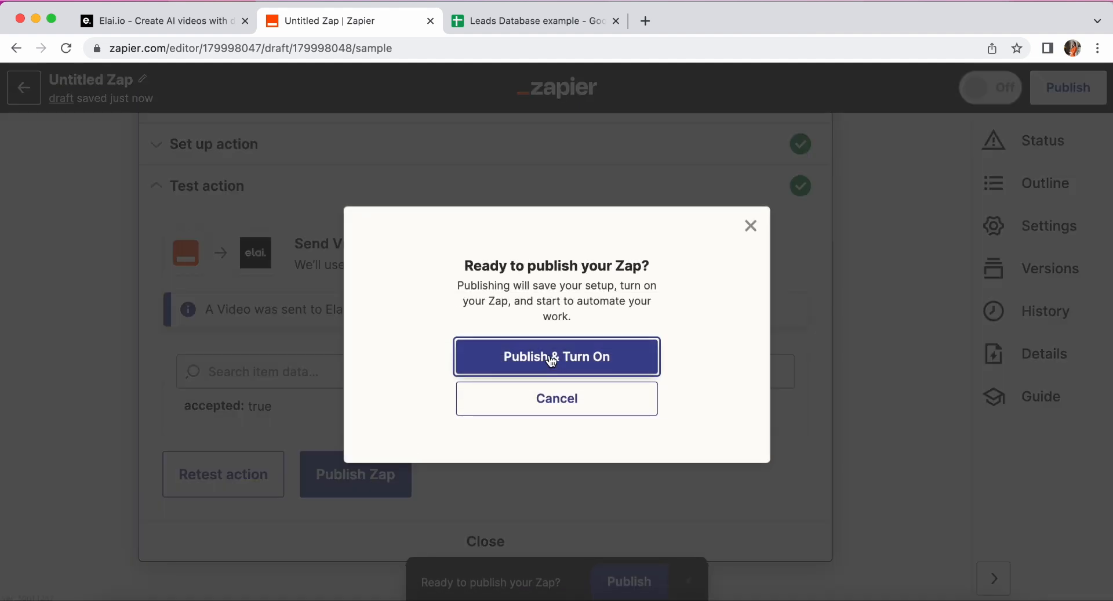
left_click(551, 359)
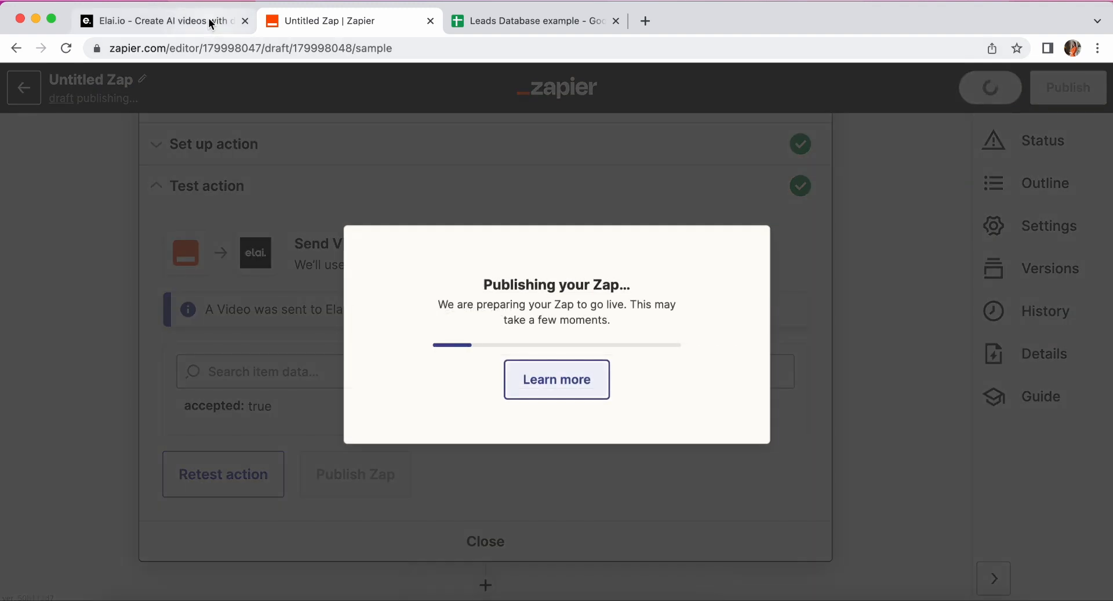
Switch to Elai, open the ready Personalized video example tagged api, and compare its speech-text greeting with the first lead row in Google Sheets
left_click(207, 20)
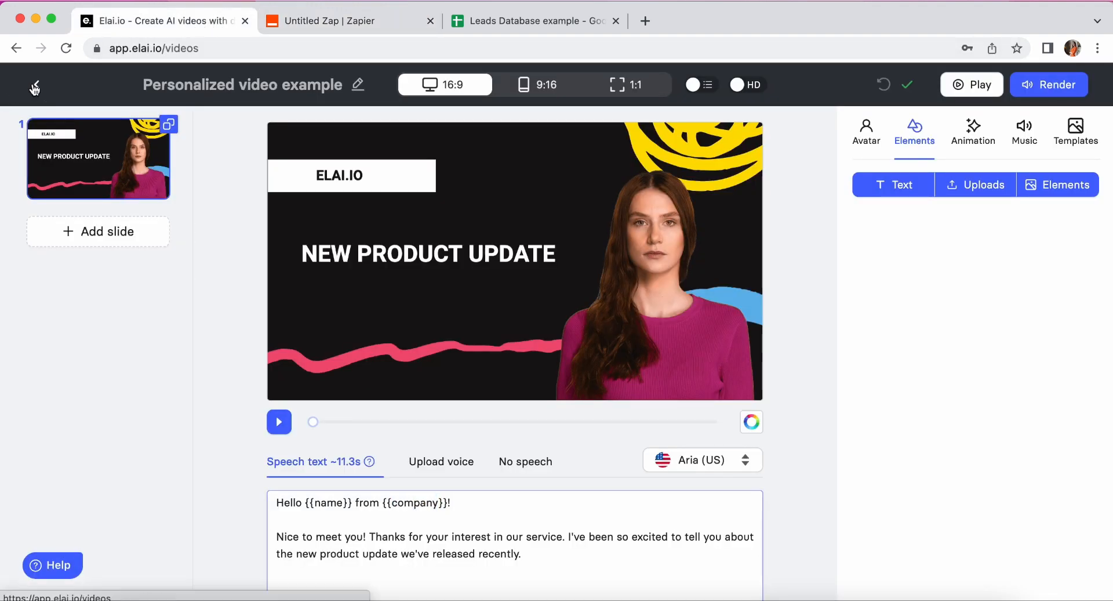
left_click(35, 87)
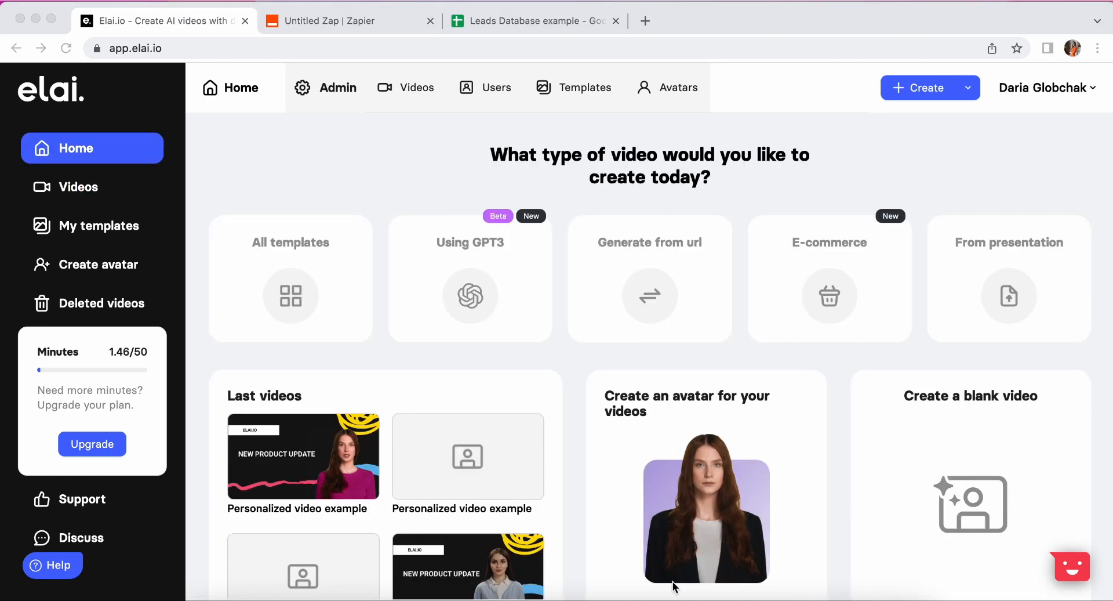
left_click(110, 186)
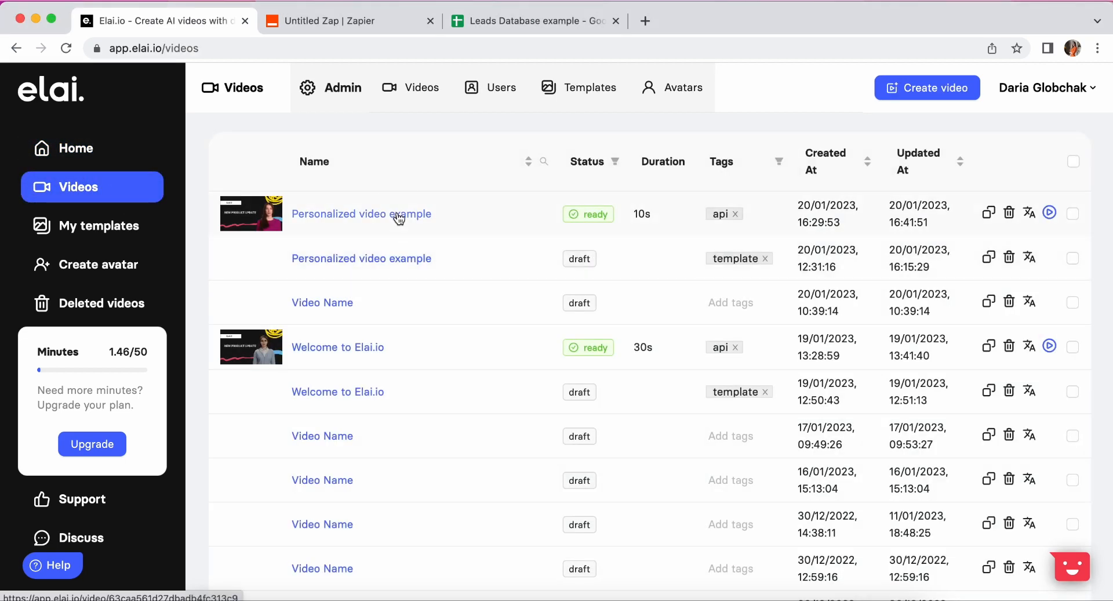
left_click(397, 214)
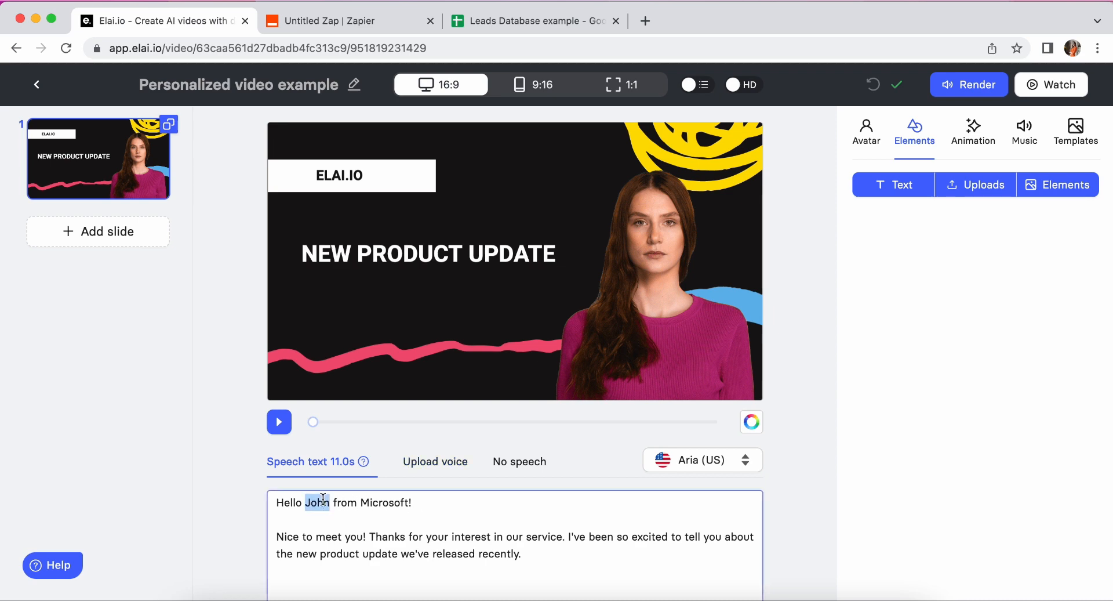
triple_click(323, 500)
left_click(557, 20)
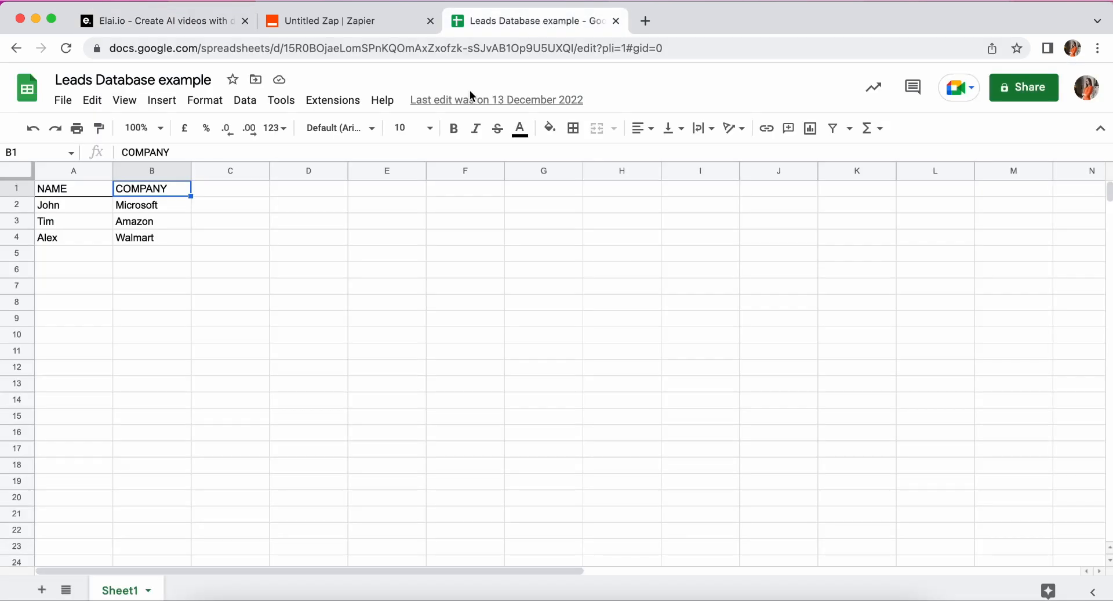
left_click(176, 17)
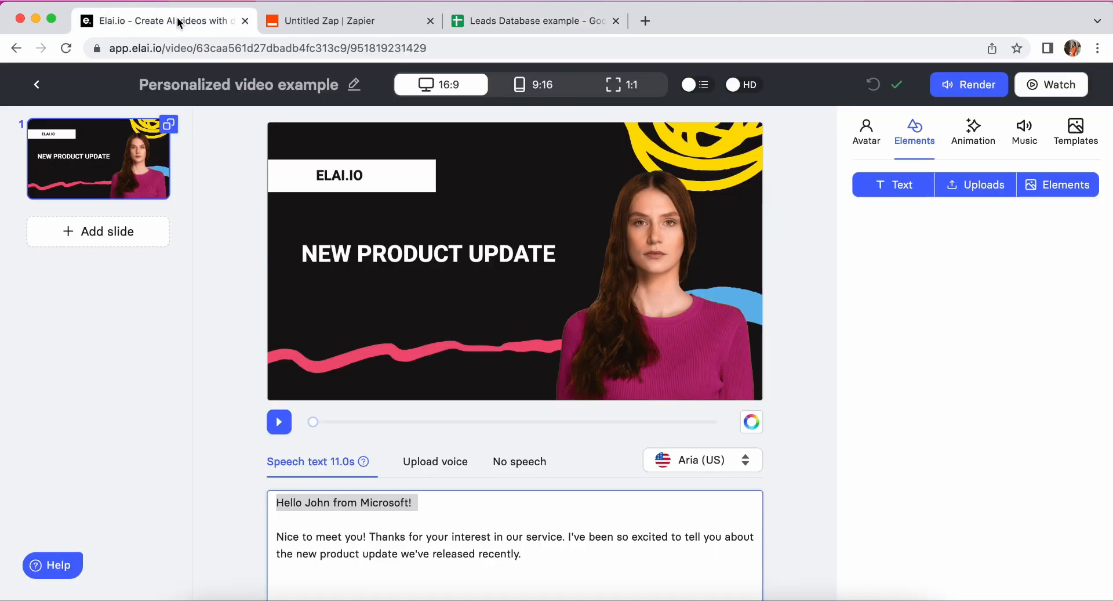
Open the rendered Personalized video example for watching in Elai and play it
left_click(1032, 84)
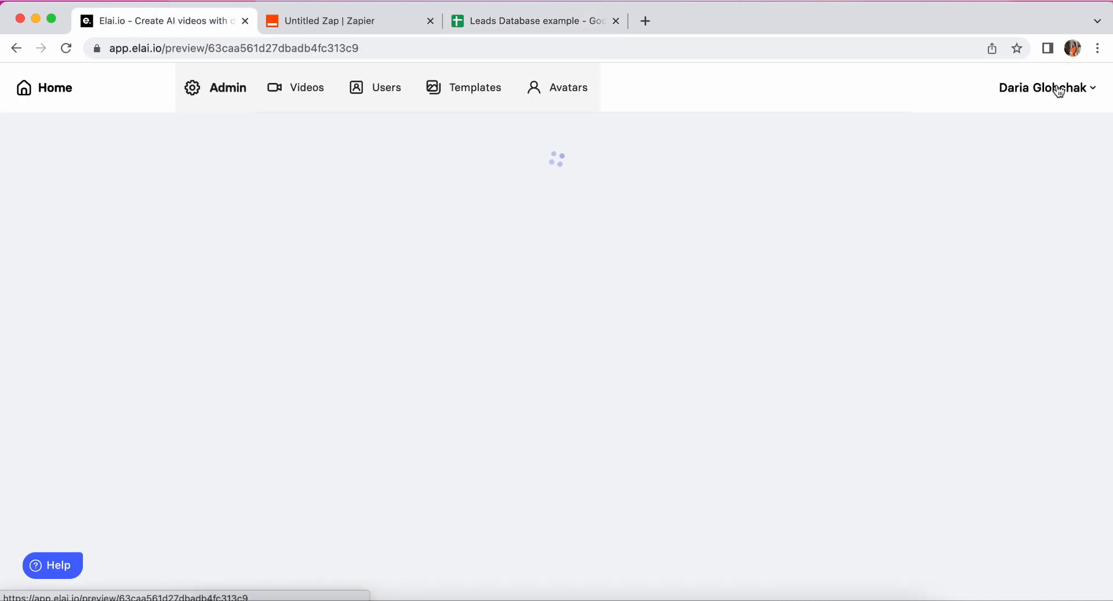
scroll(597, 357, "down", 1)
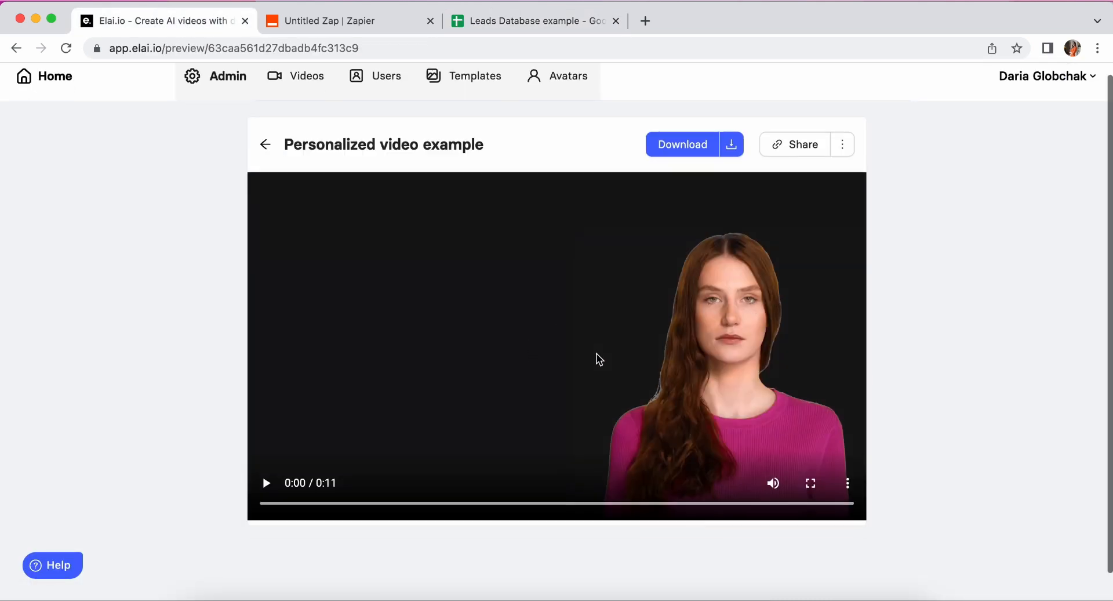
left_click(268, 481)
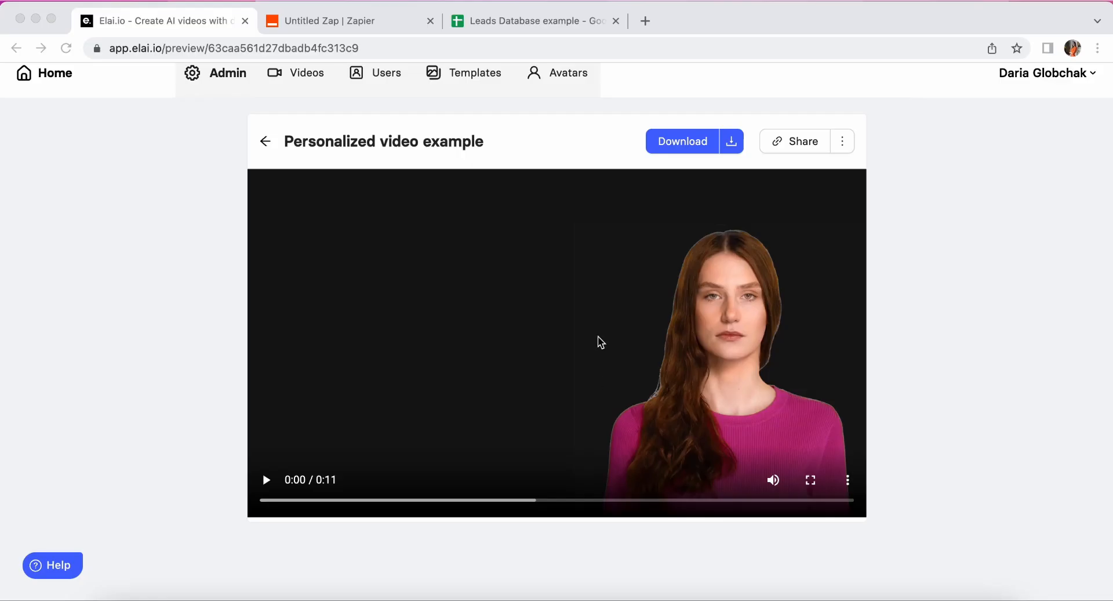
Review the lead rows in the Leads Database example spreadsheet and return to the Videos list in Elai
left_click(539, 26)
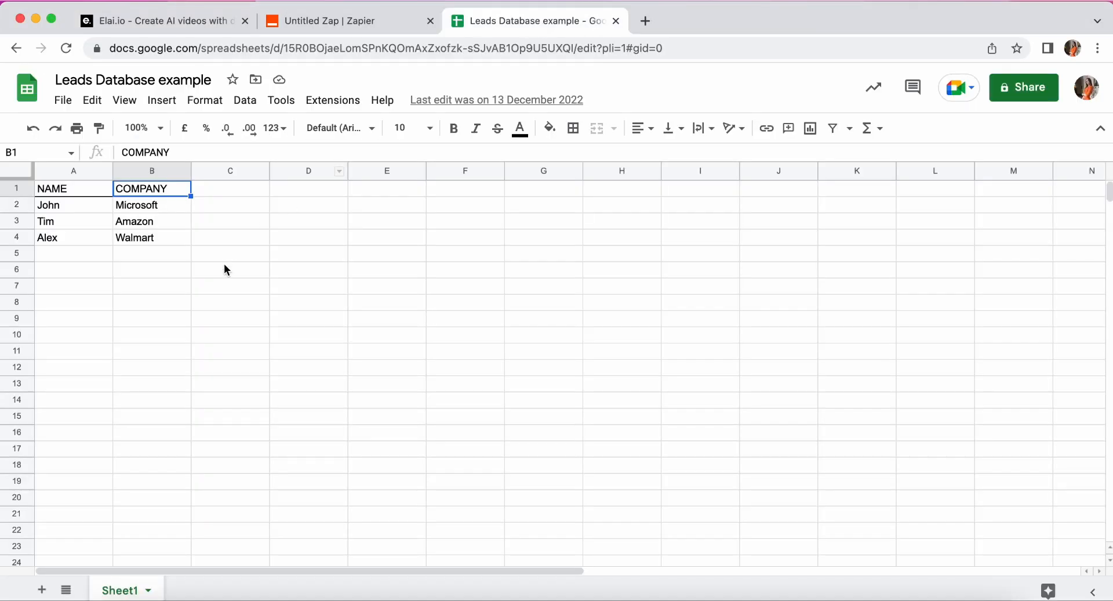
left_click(168, 22)
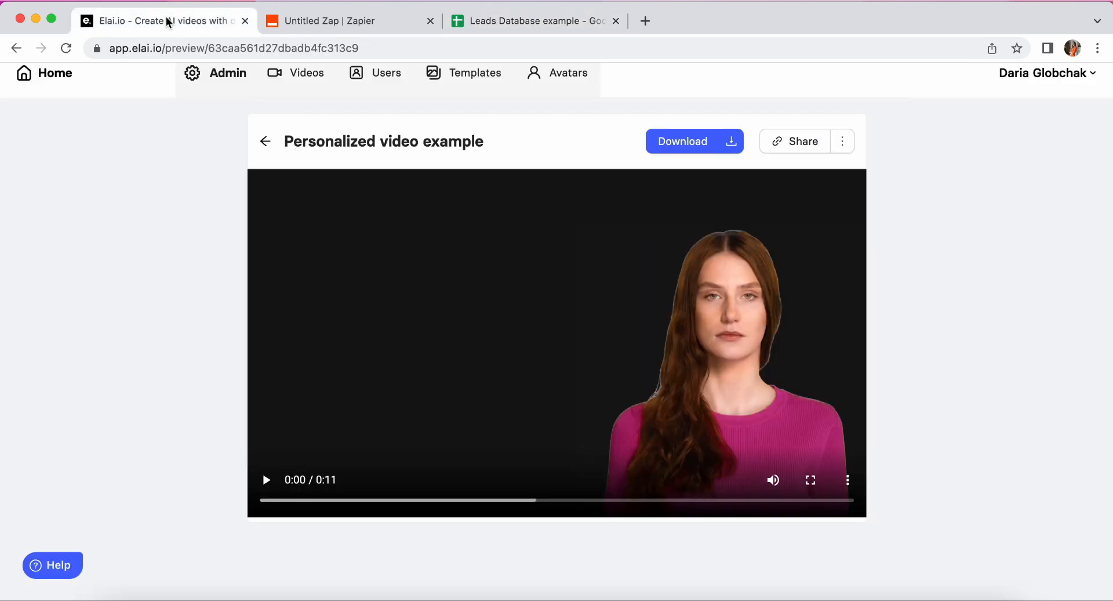
left_click(26, 77)
left_click(64, 179)
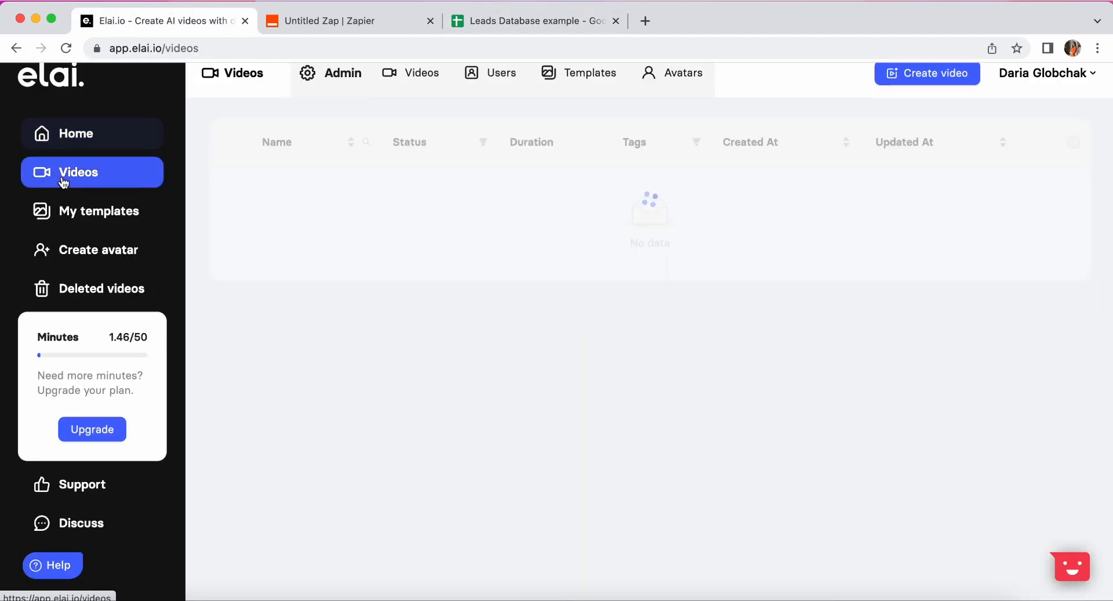